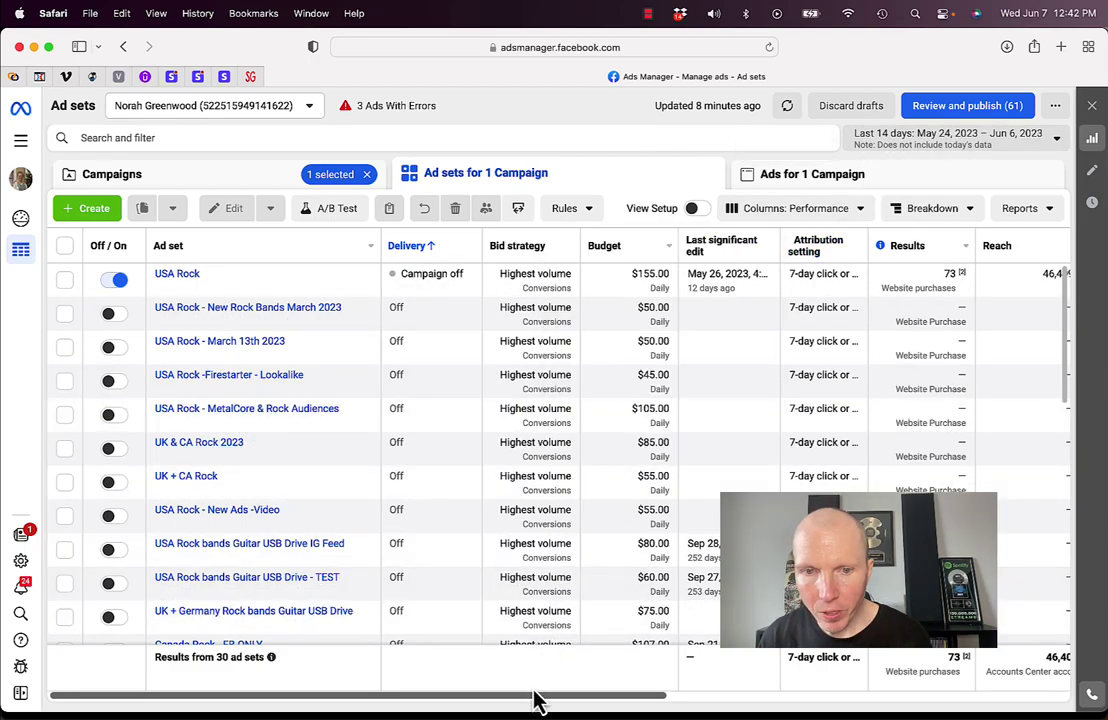
- Check the USA Rock ad set's amount spent and multiply 1239 by 0.7 in Calculator
left_click_drag(533, 698, 812, 700)
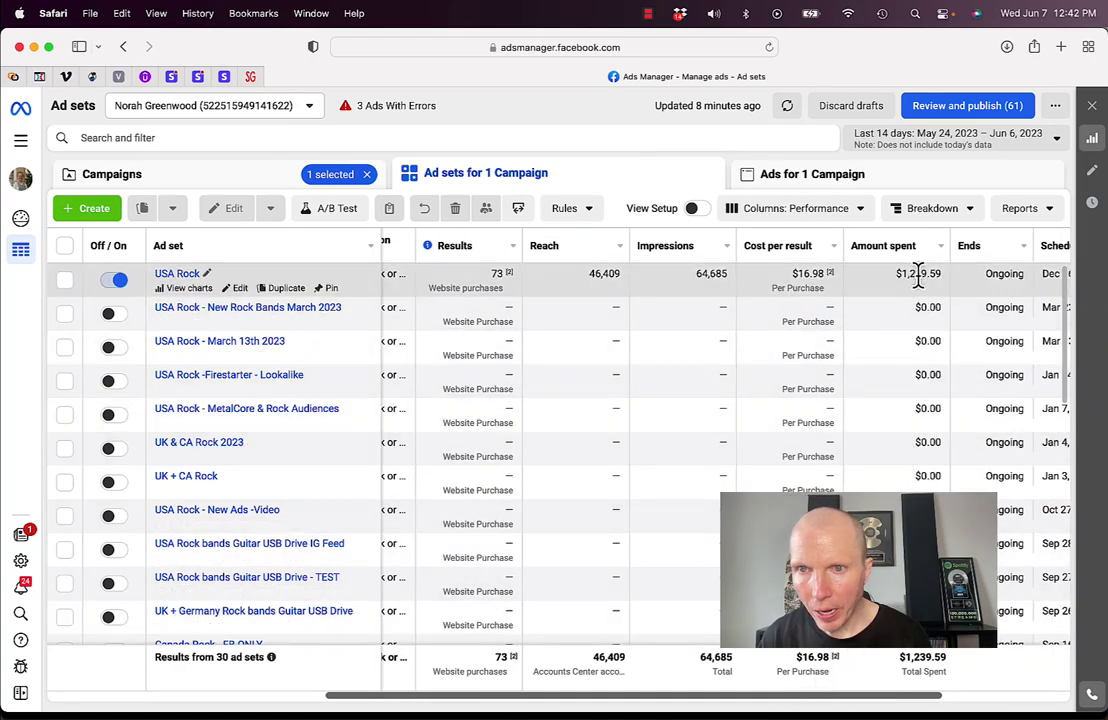
mouse_move(363, 705)
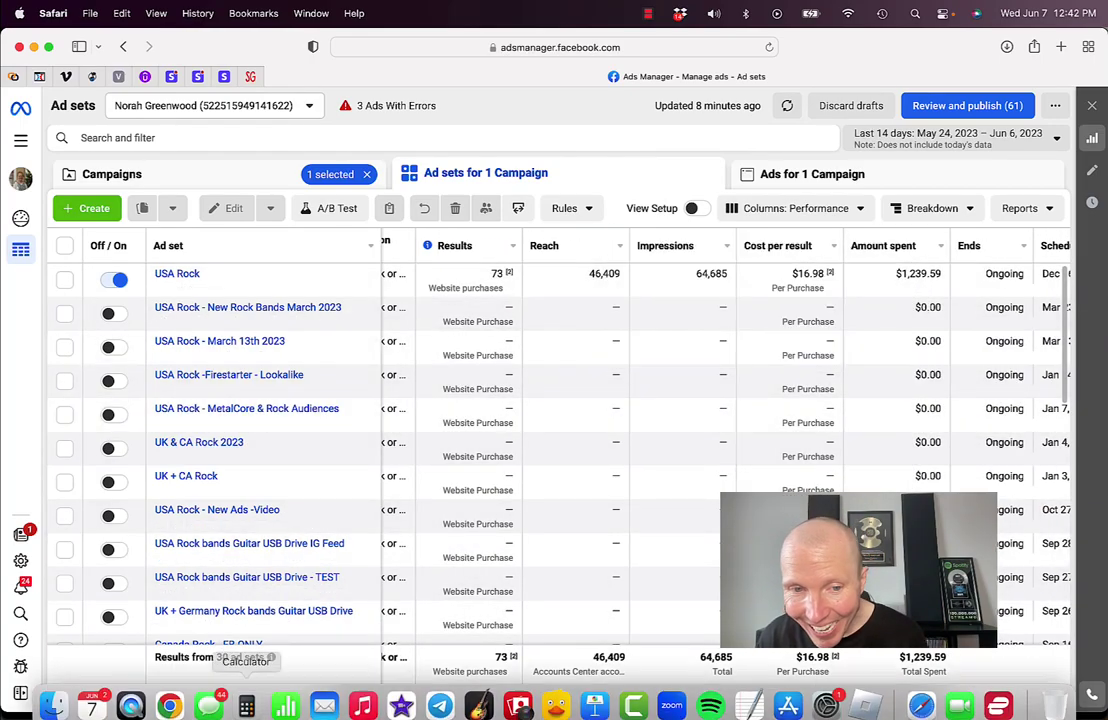
left_click(246, 691)
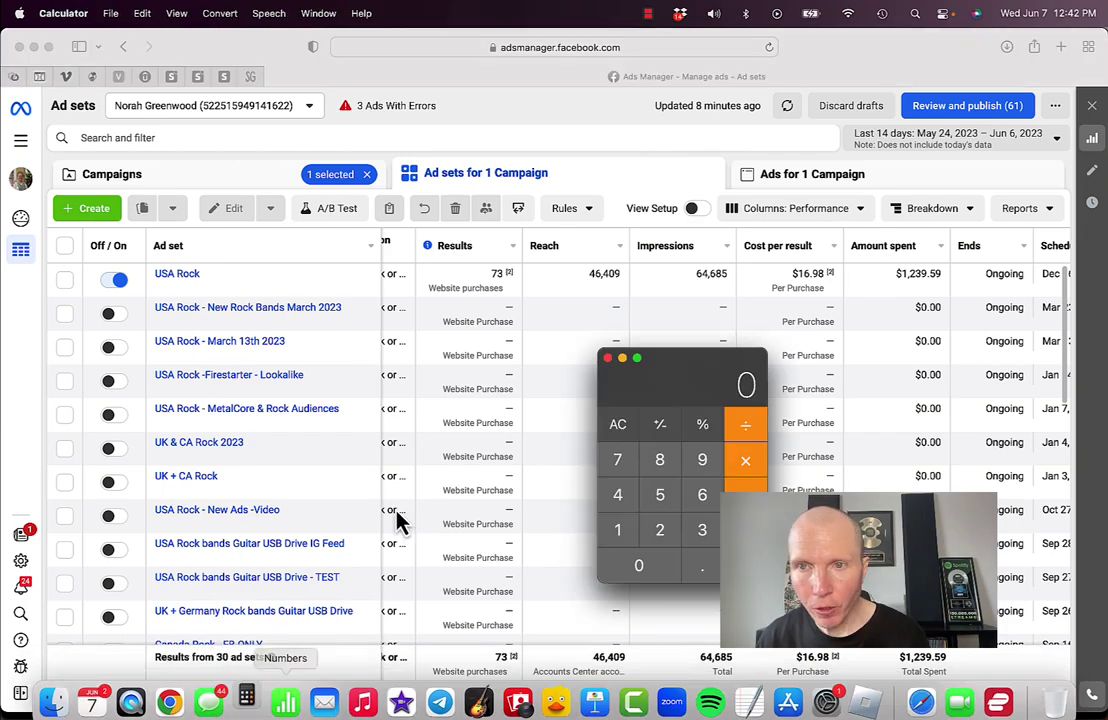
type("1239")
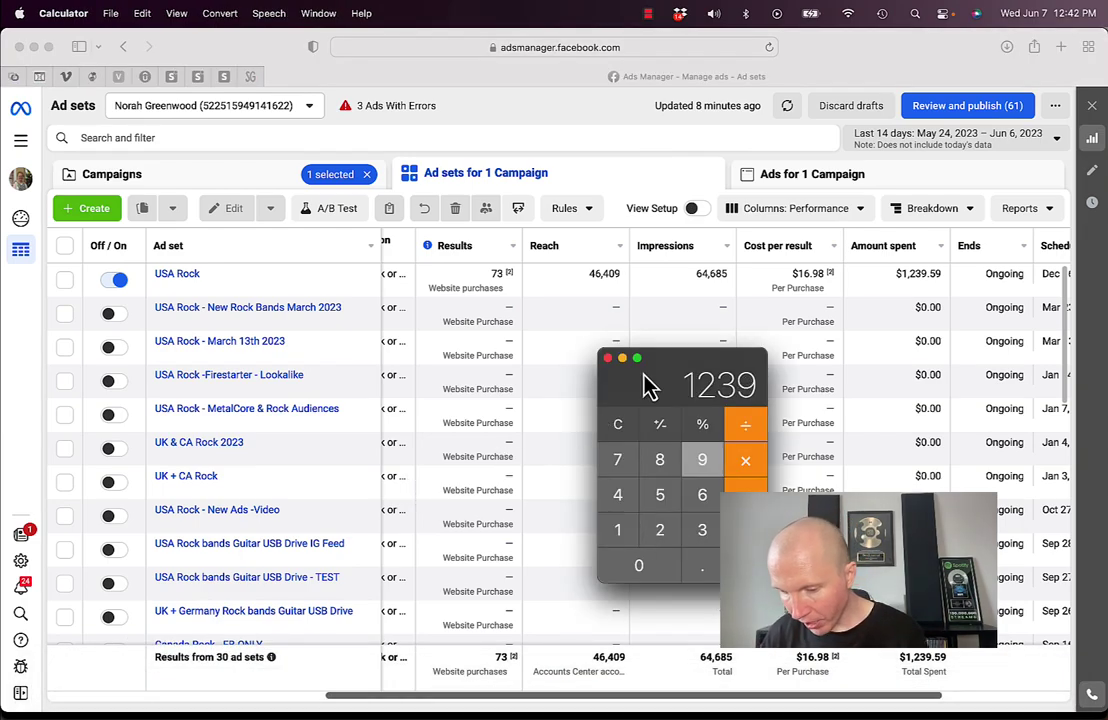
key("Escape")
type(".7")
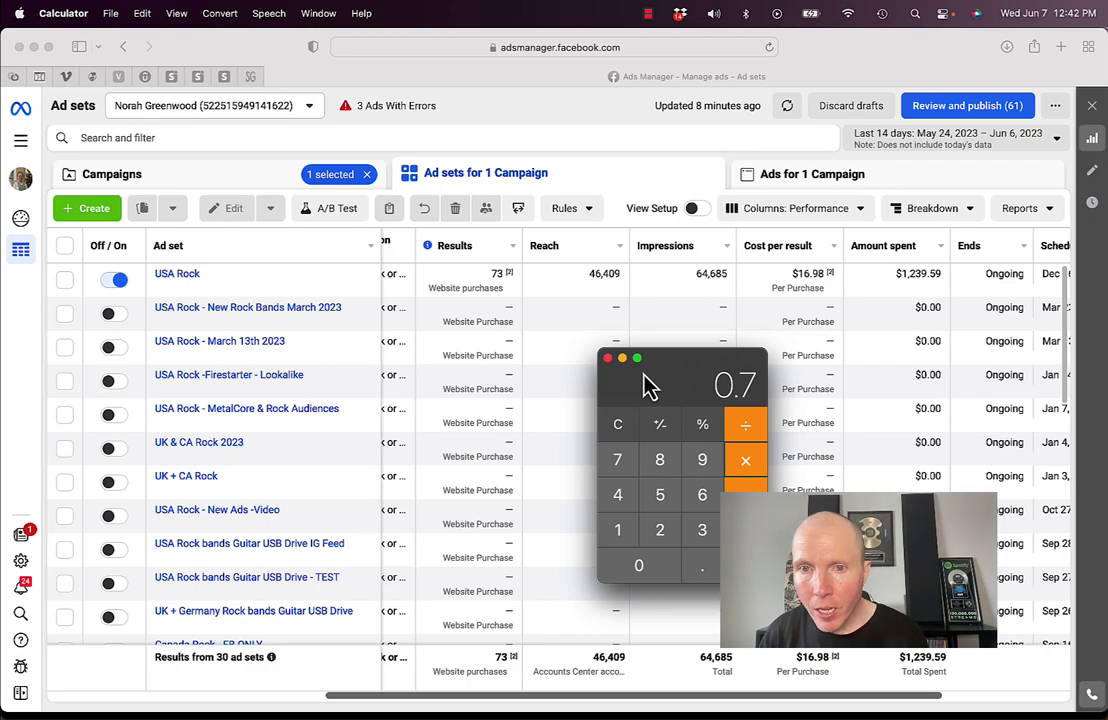
key("Return")
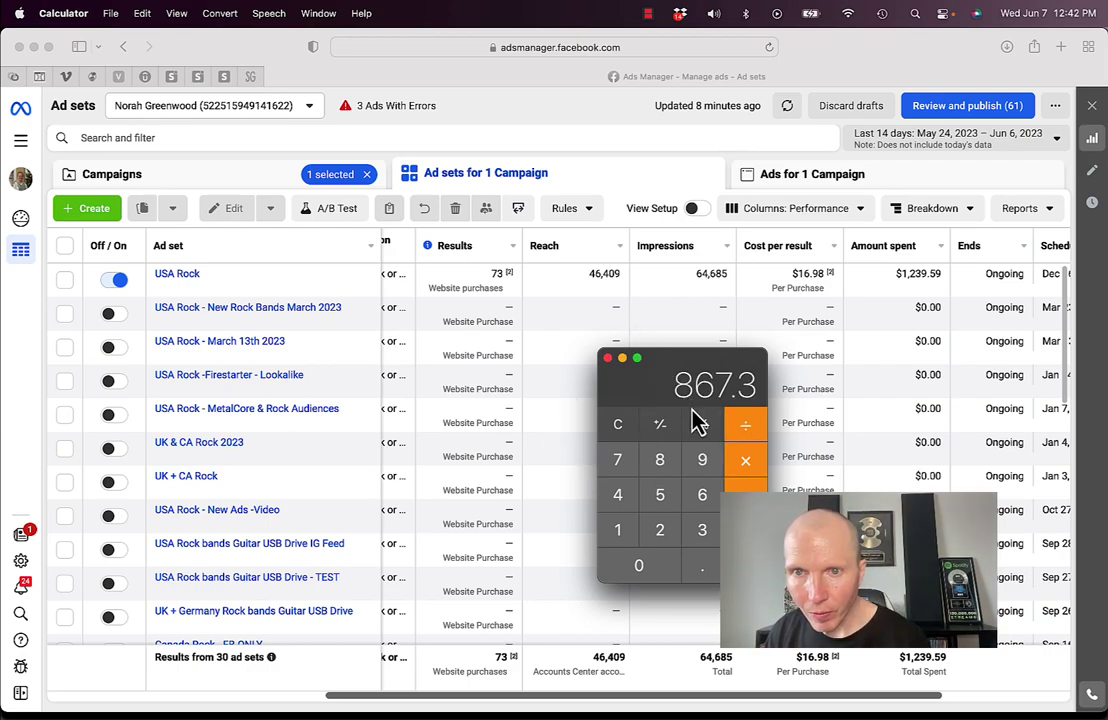
- Return to the ad sets table in Safari and examine the reach and impressions columns for USA Rock
left_click(580, 706)
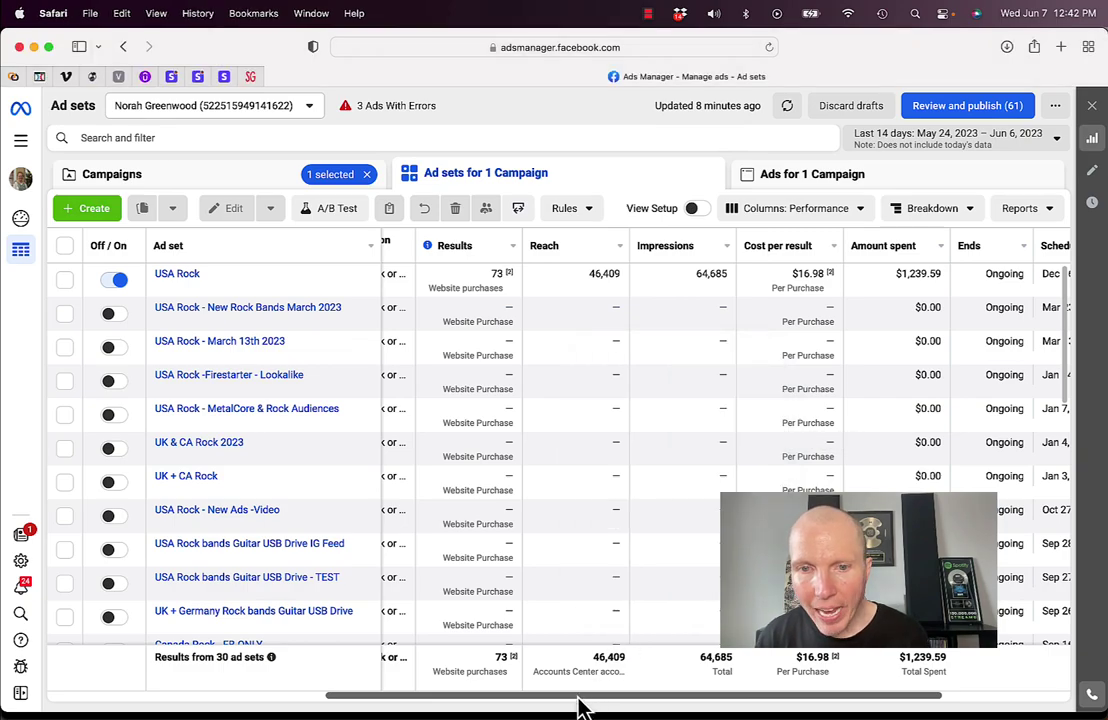
left_click_drag(580, 706, 594, 708)
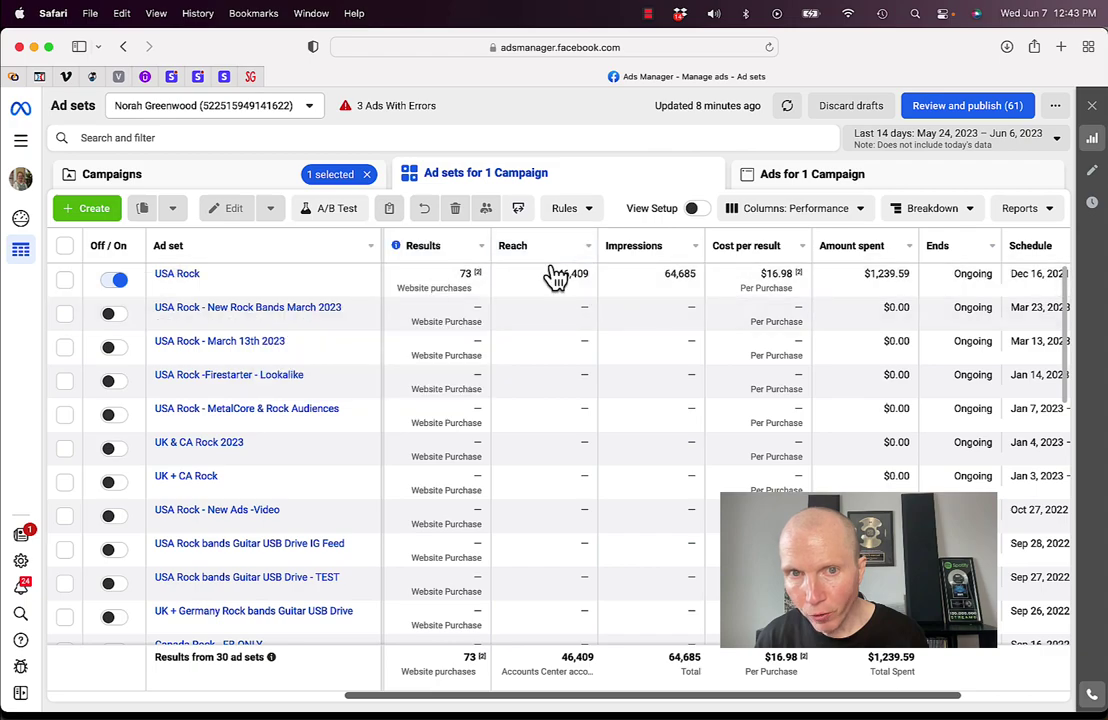
mouse_move(514, 259)
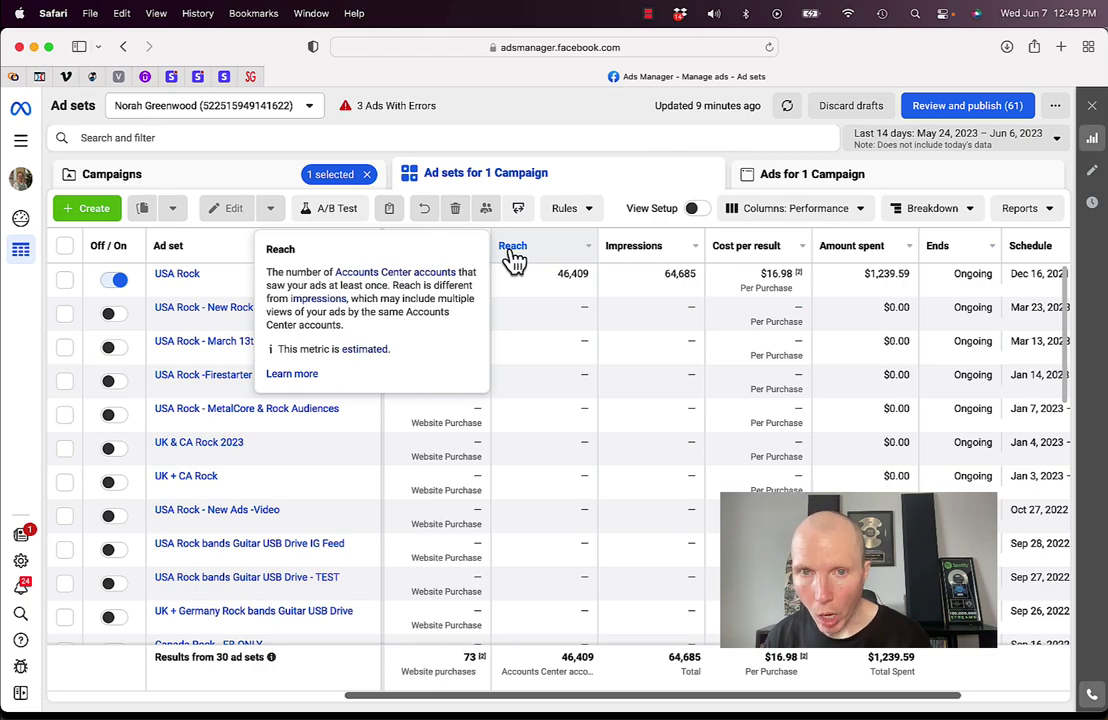
mouse_move(617, 259)
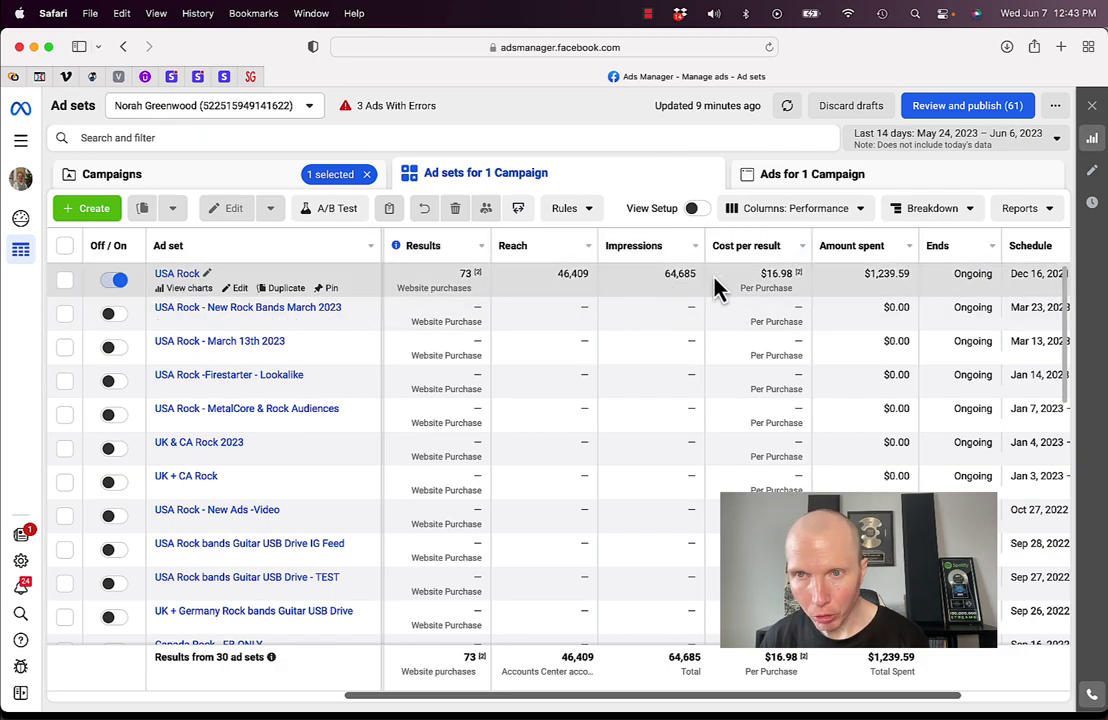
- Switch the ad sets table to the Delivery (Default) column preset and check the frequency metric
left_click_drag(680, 697, 825, 700)
left_click(830, 216)
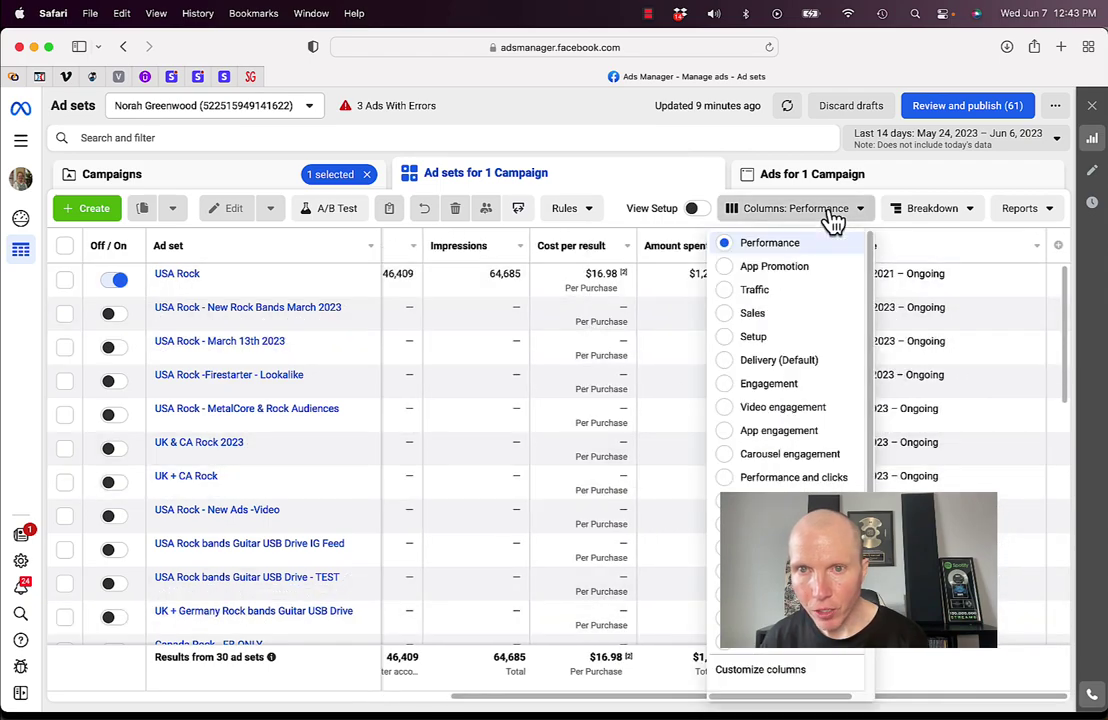
left_click(764, 362)
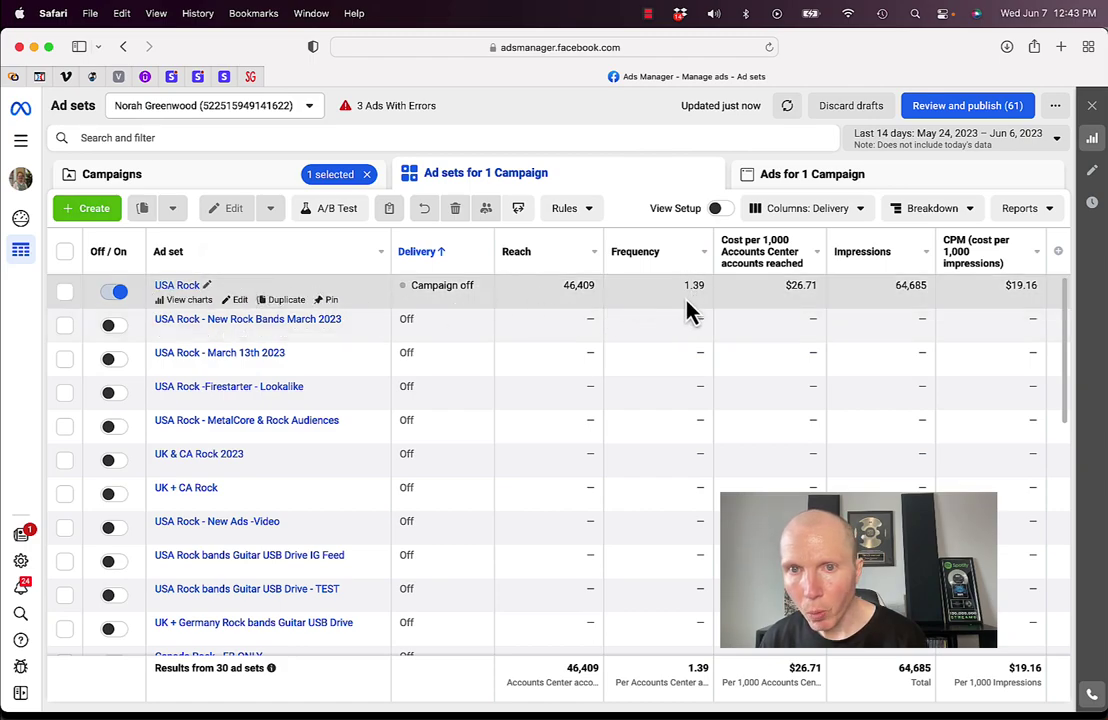
mouse_move(648, 268)
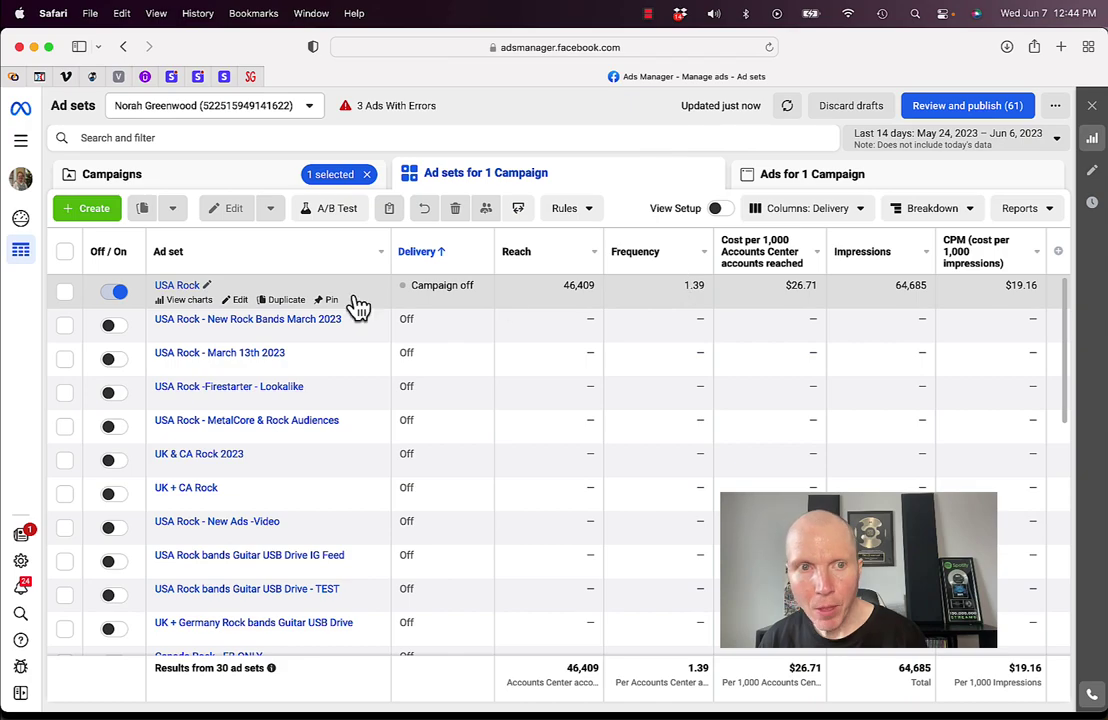
- Open the ads in the USA Rock ad set and preview the Save You Wolves CD ad
left_click(180, 286)
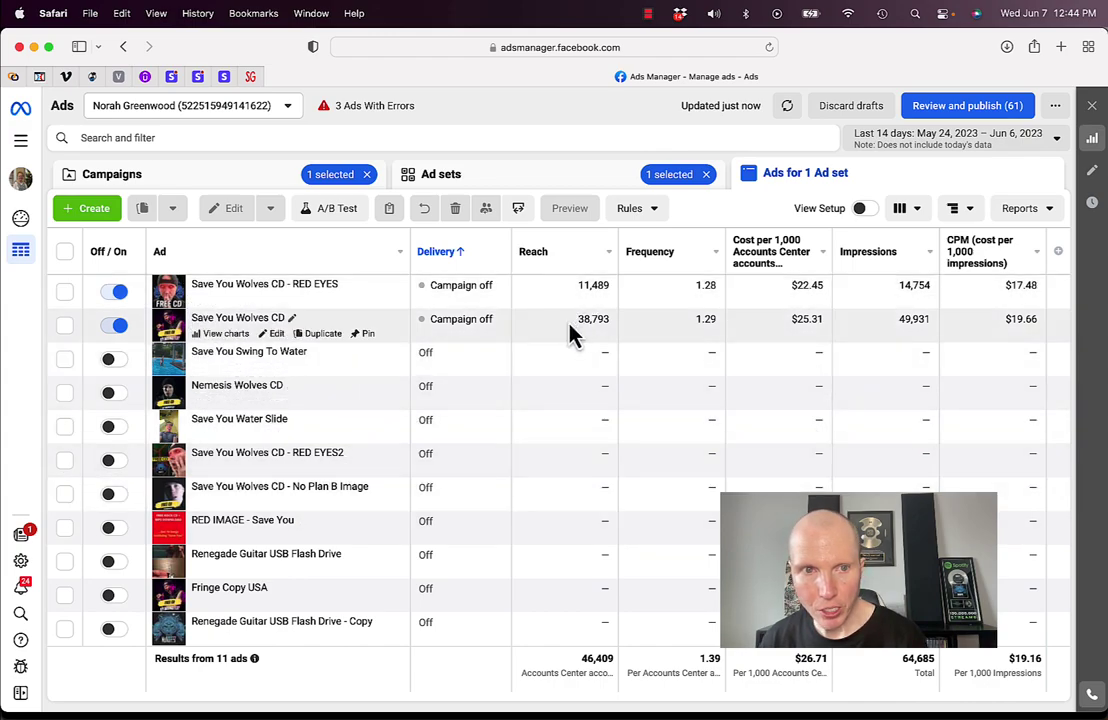
left_click(64, 325)
left_click(623, 212)
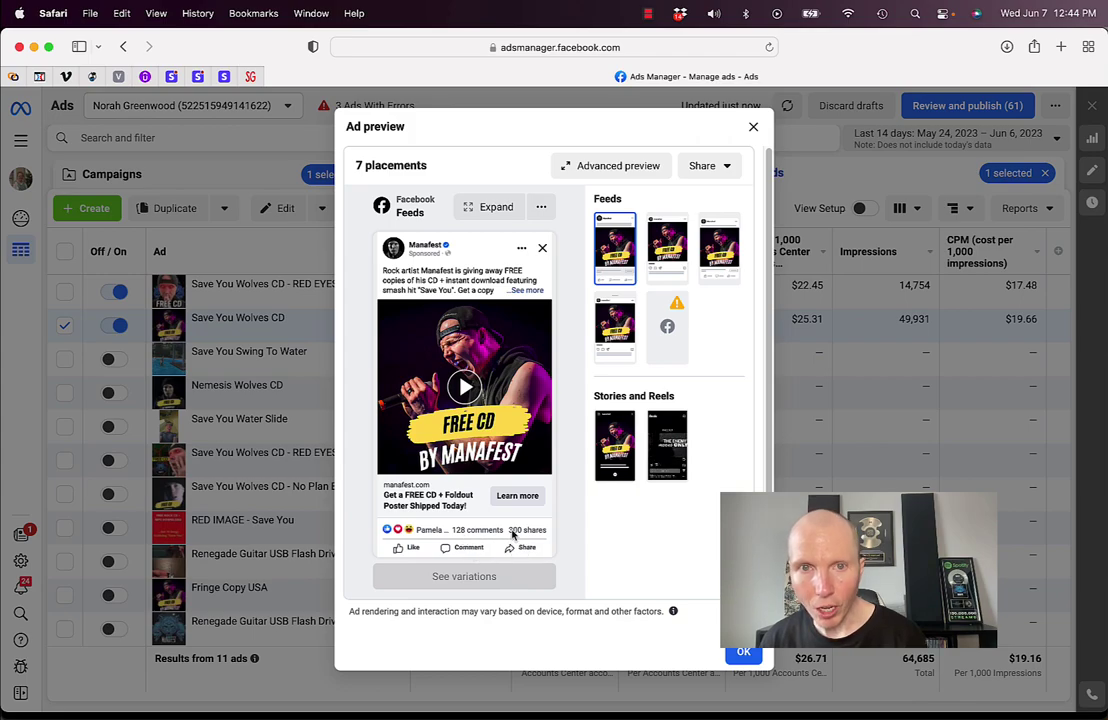
key("Escape")
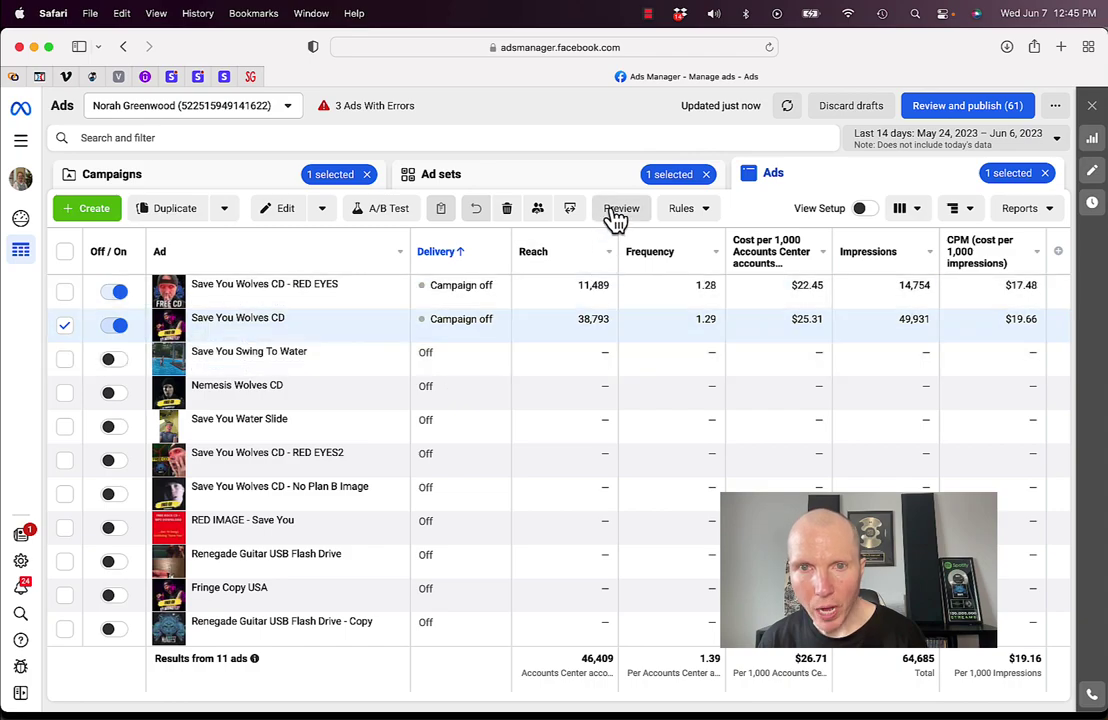
left_click(617, 209)
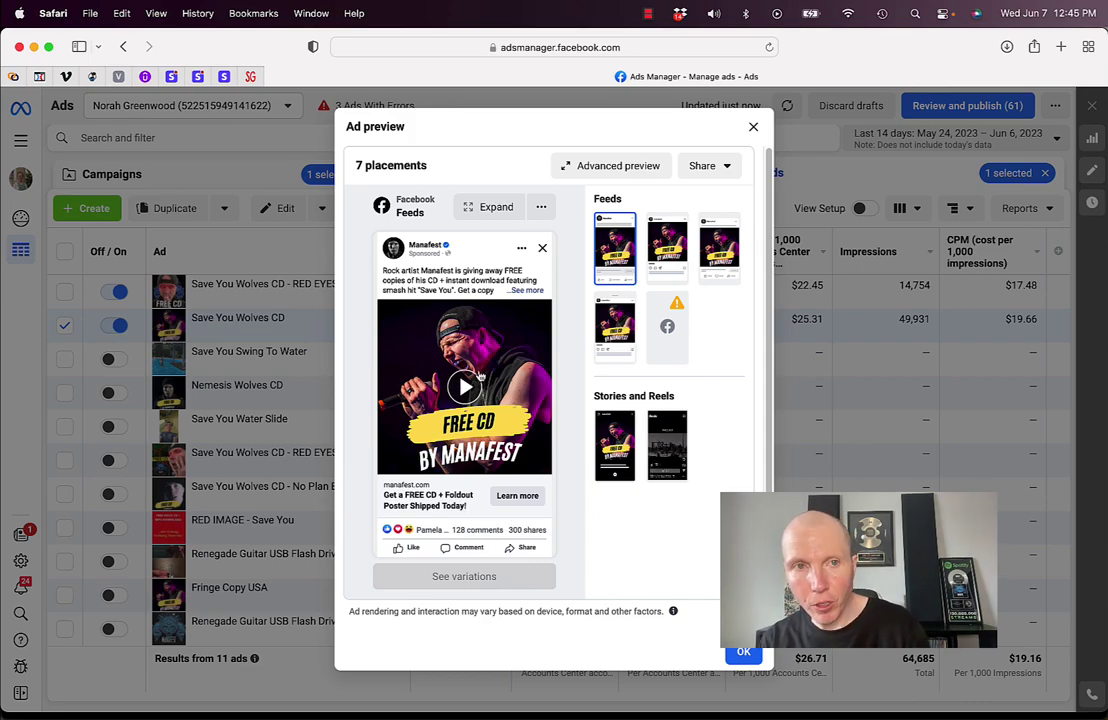
- Load manafest.com/freestonescd in a new browser tab
key("super+t")
type("manafest.com/f")
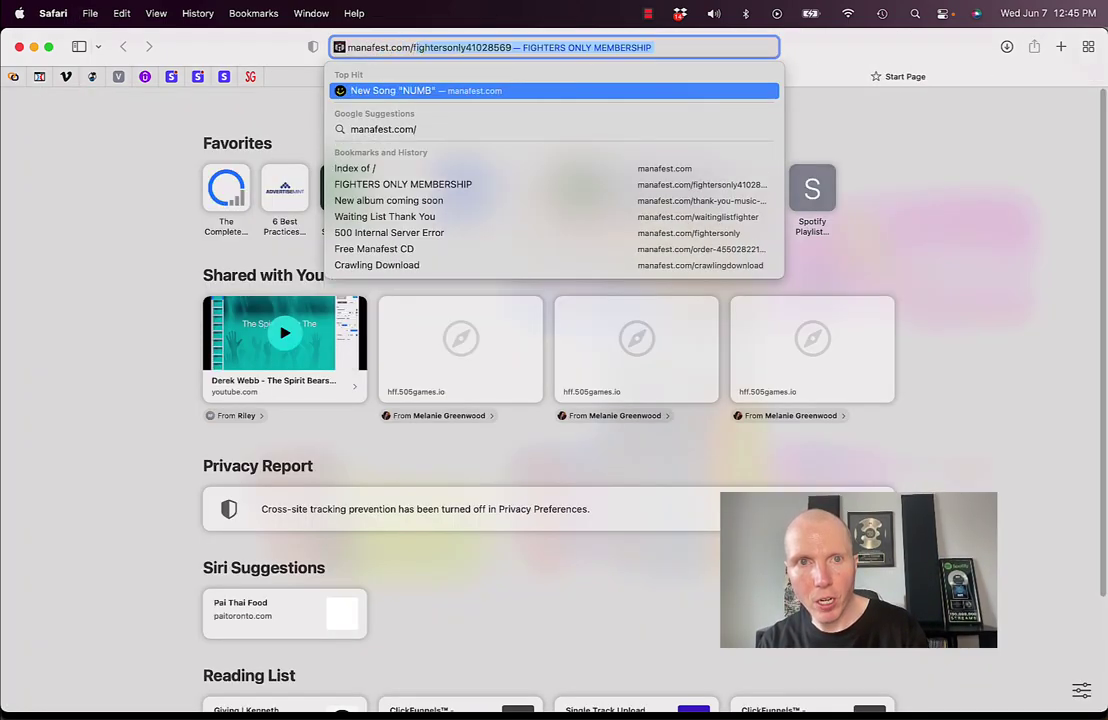
type("reestonescd")
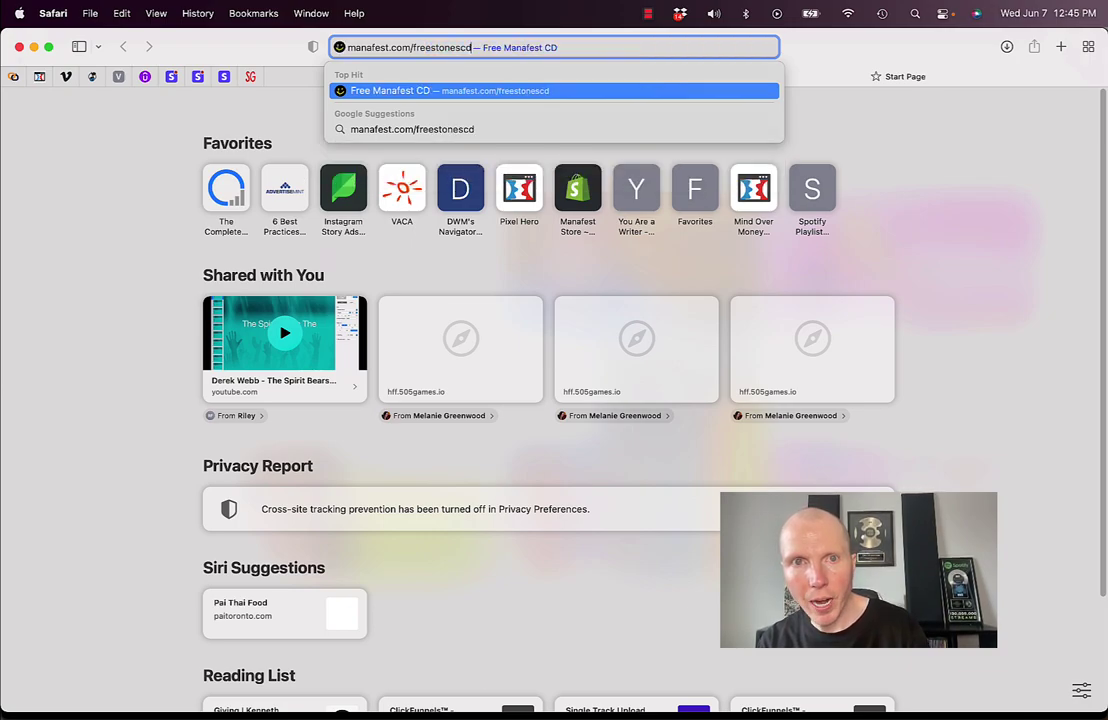
key("Return")
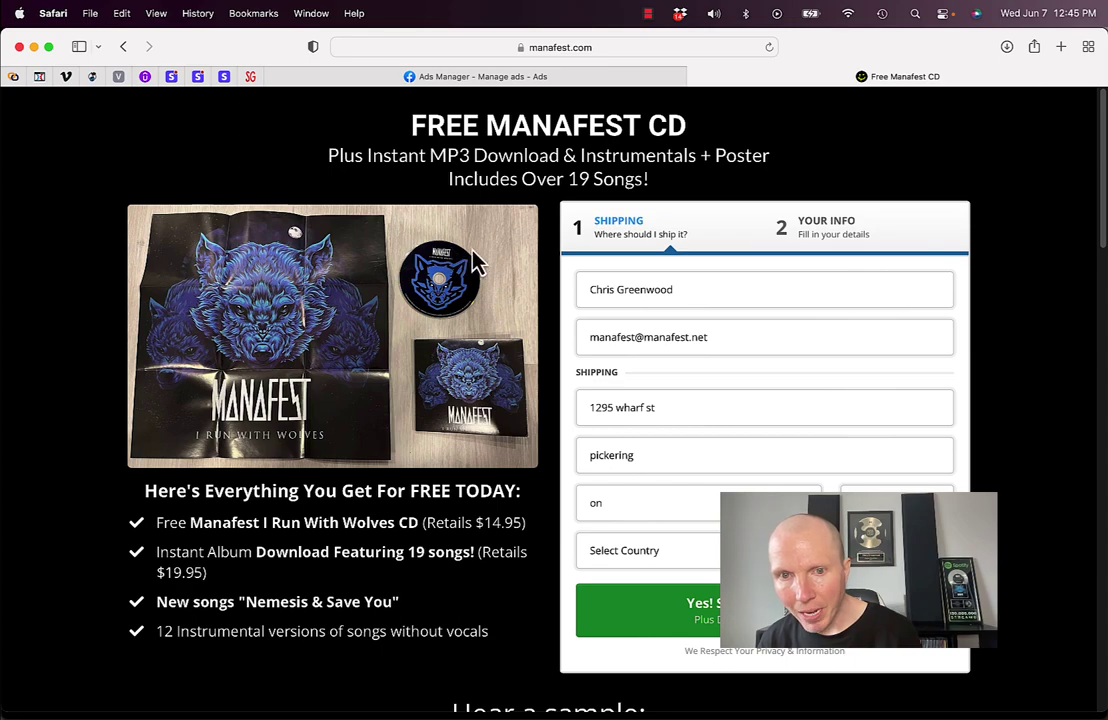
- Set the shipping country to United States and continue to the order form's payment details
left_click(583, 566)
left_click(685, 578)
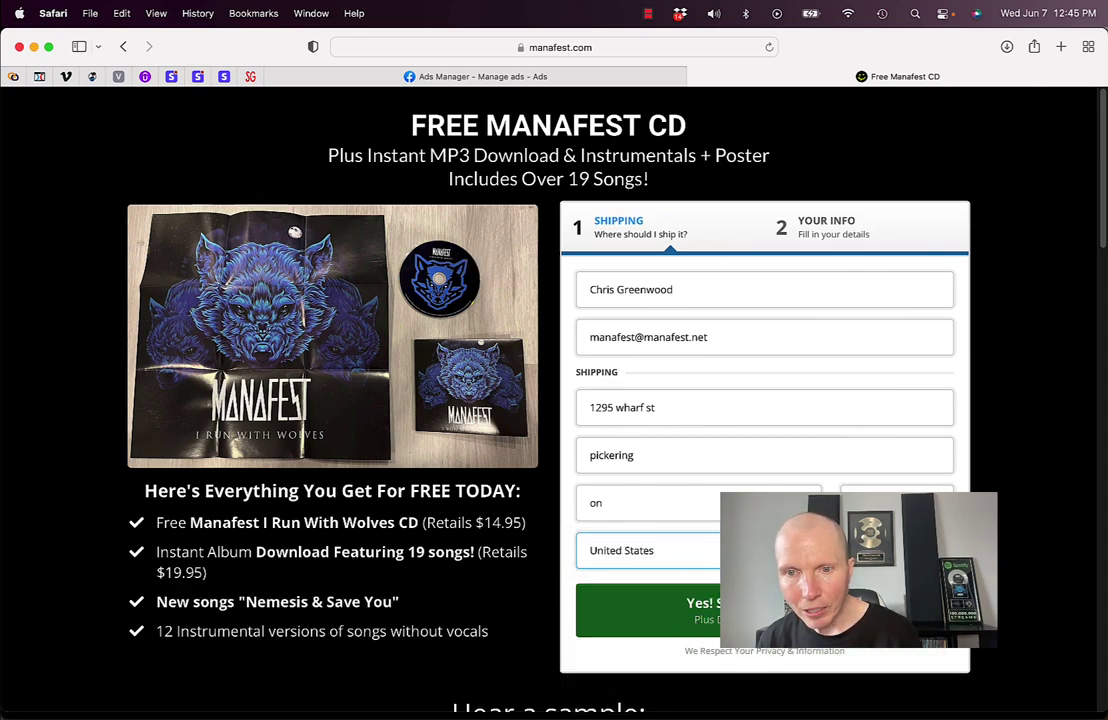
left_click(700, 610)
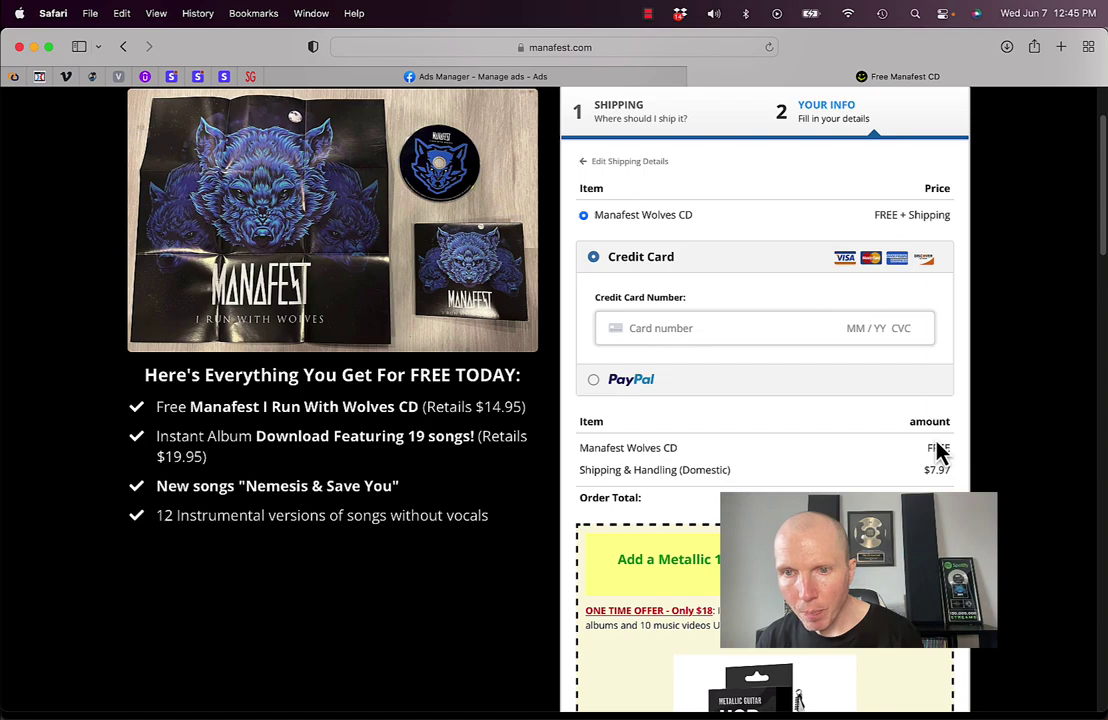
- Review the CD and shipping charges, then add the Metallic 16GB Guitar USB Flash Drive offer to the order
left_click_drag(580, 449, 708, 449)
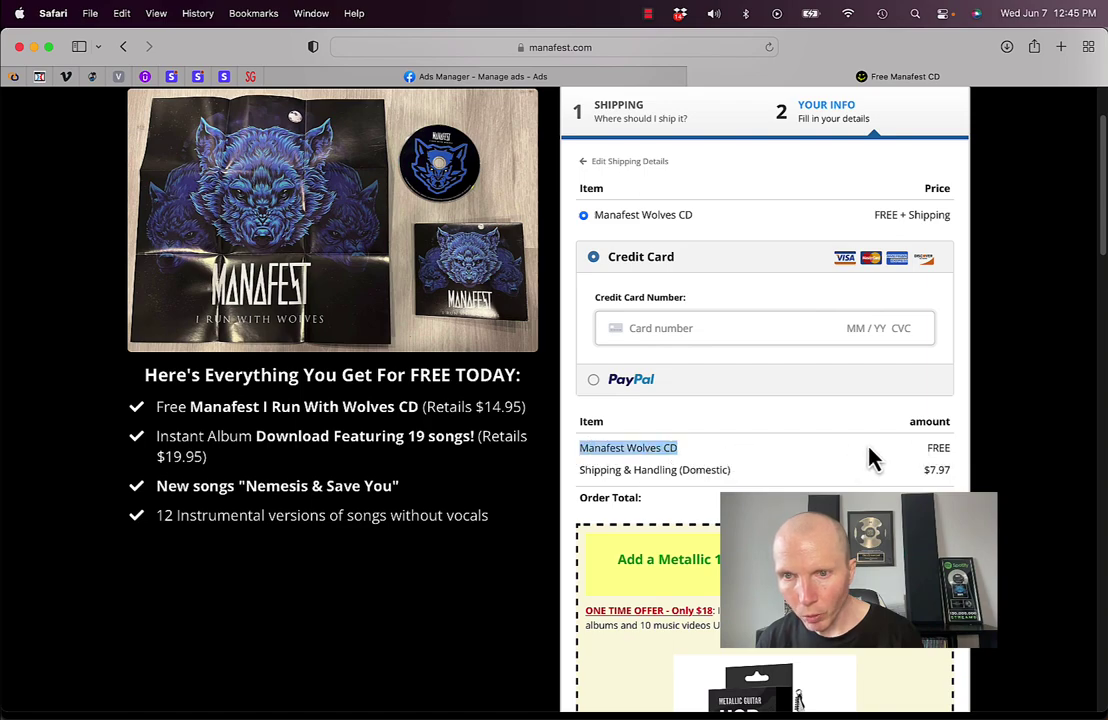
left_click_drag(583, 470, 945, 470)
scroll(851, 470, "down", 2)
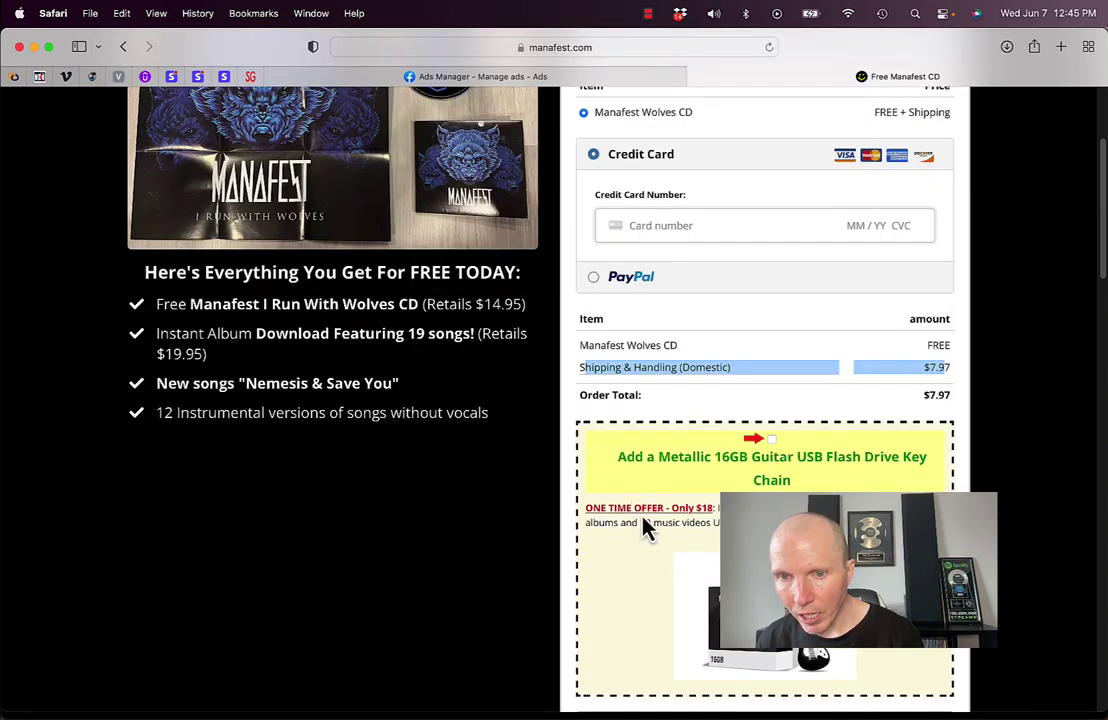
left_click(775, 453)
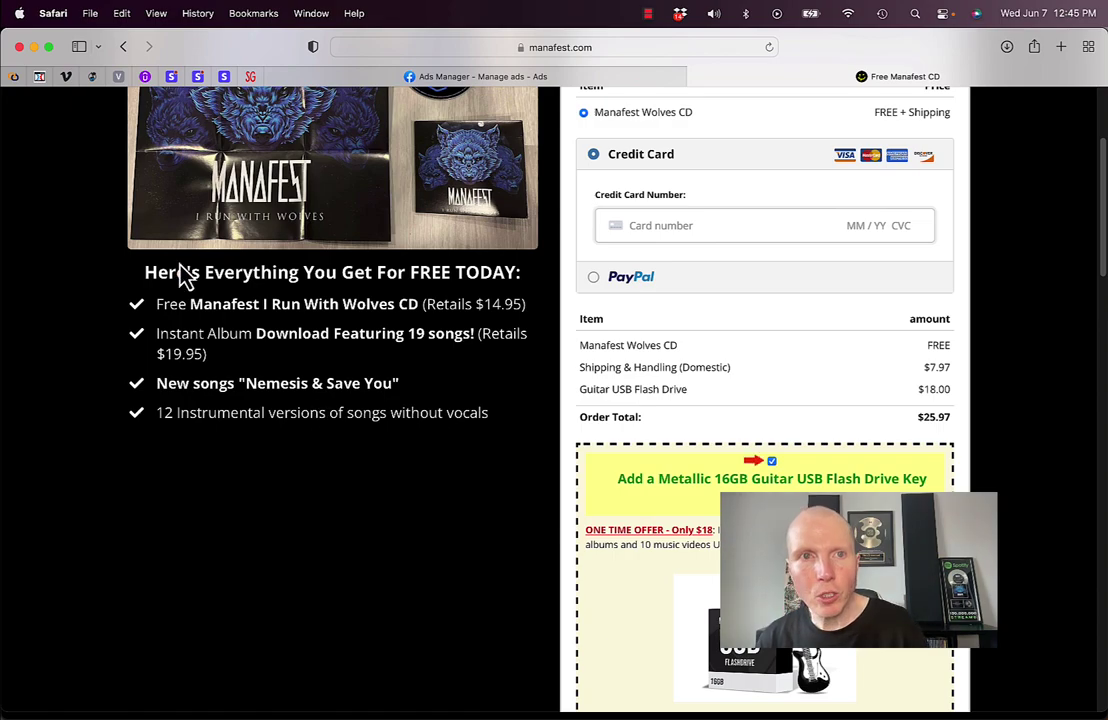
- Return to Ads Manager, close the ad preview and go back to the ad sets list
left_click(305, 13)
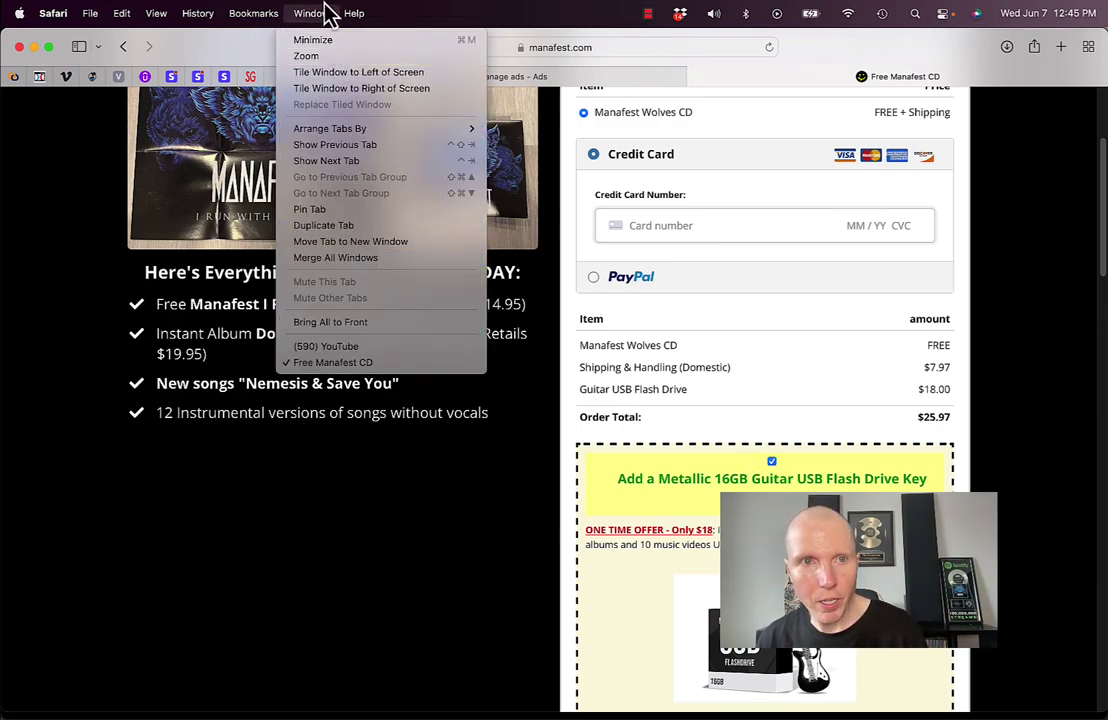
left_click(310, 13)
left_click(370, 80)
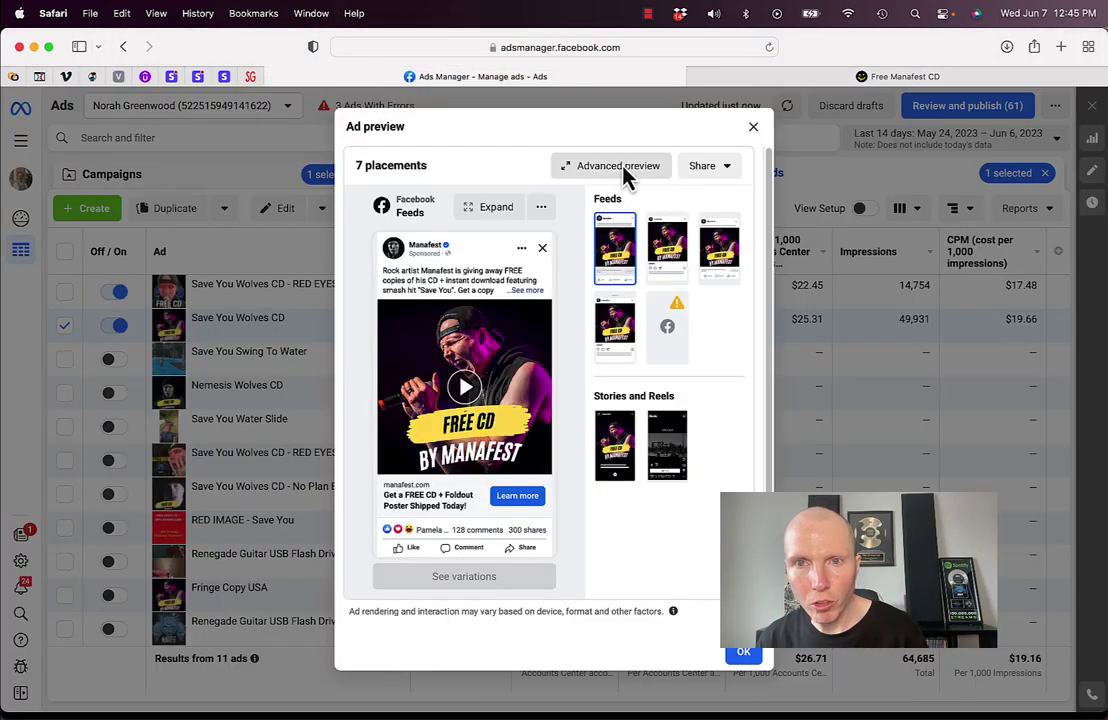
left_click(753, 128)
left_click(482, 189)
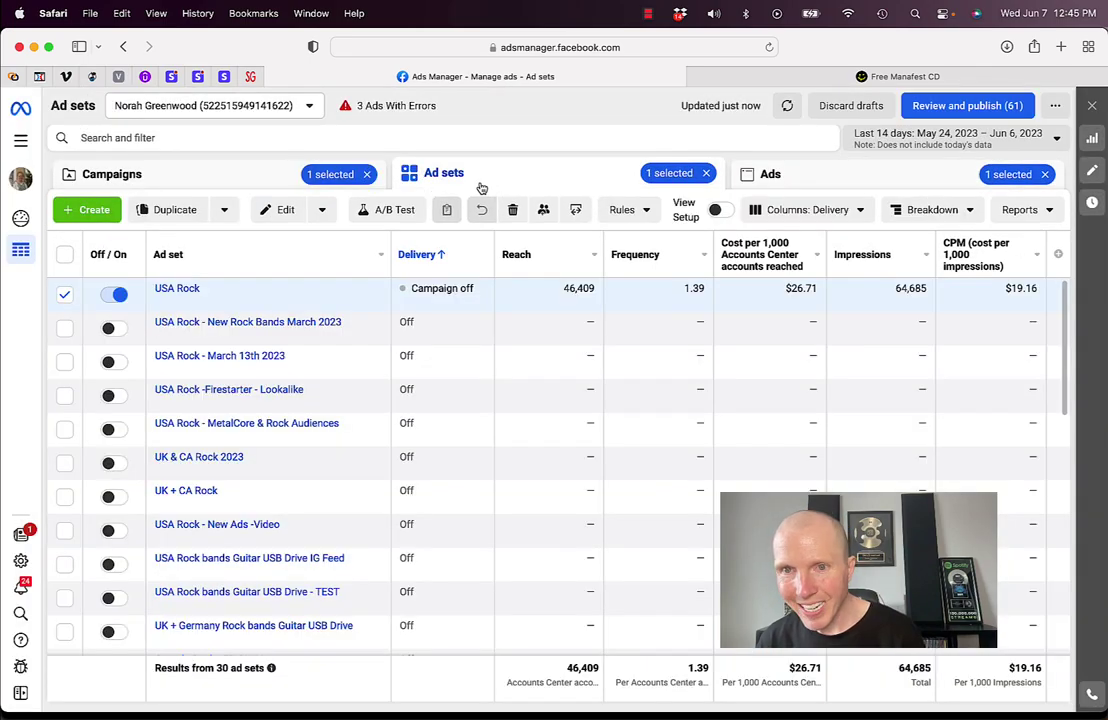
- Switch to the ClickFunnels funnel stats in Chrome and examine the gross sales and the sales per funnel step
left_click(247, 703)
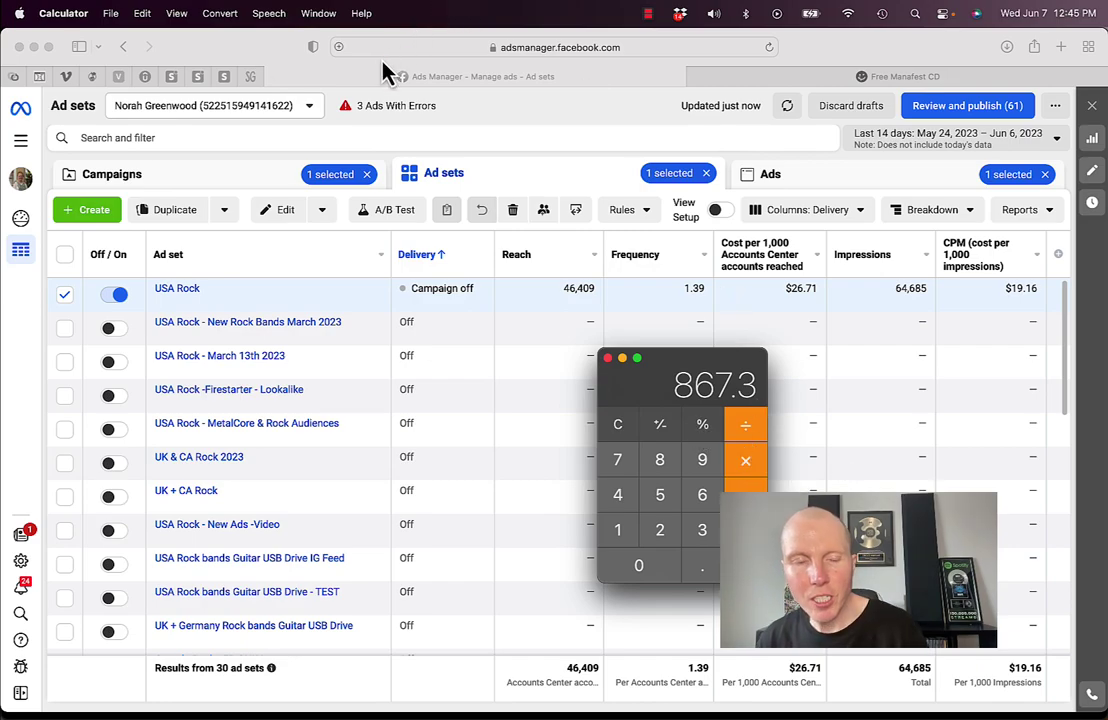
key("super+Tab")
key("super+Tab")
key("super+Tab")
key("super+Tab")
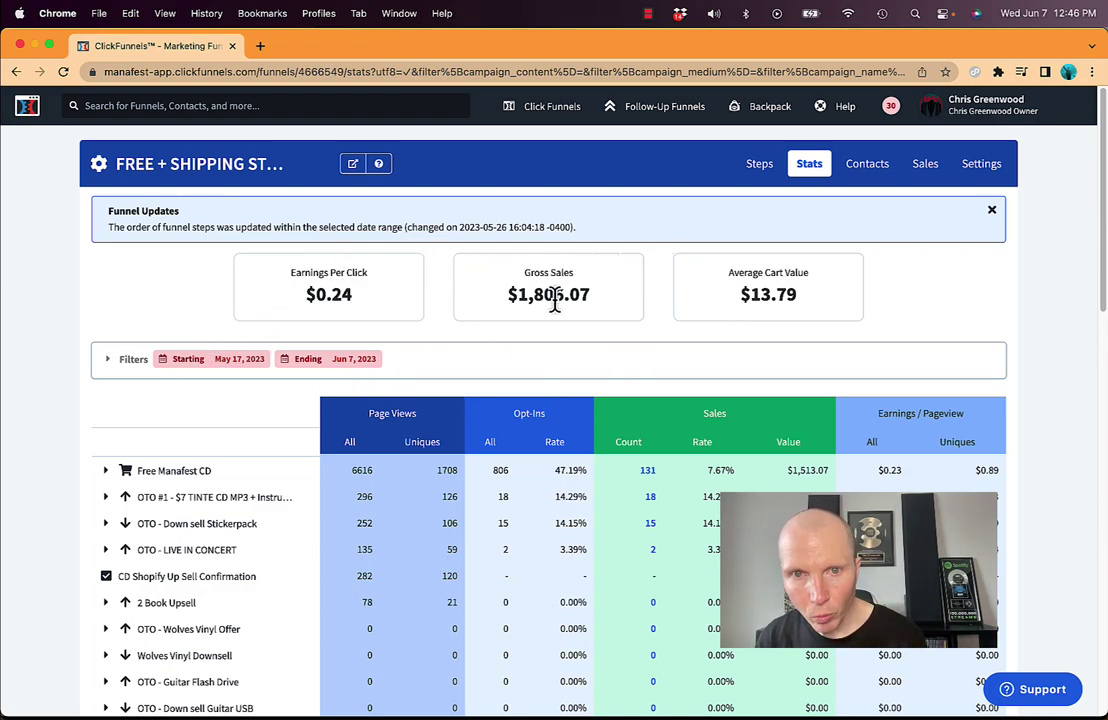
left_click_drag(510, 298, 585, 300)
scroll(585, 300, "down", 3)
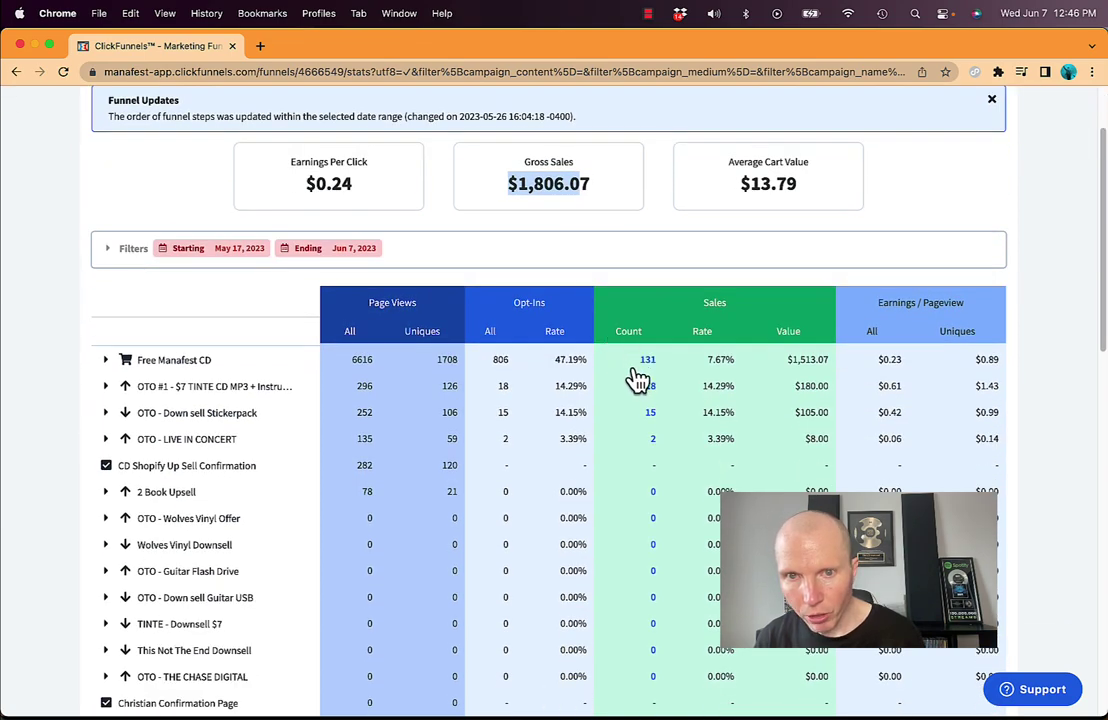
- Expand the Free Manafest CD row and examine the sales of the Guitar USB Flash Drive order bumps
left_click(105, 362)
scroll(237, 412, "down", 10)
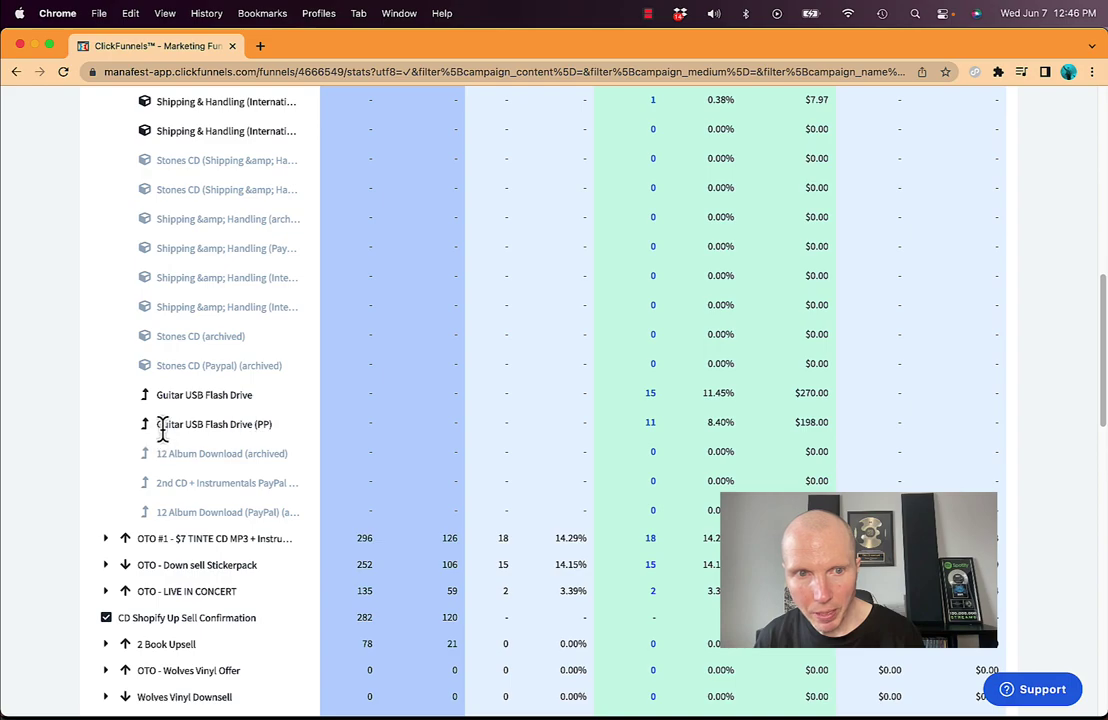
left_click_drag(162, 430, 228, 428)
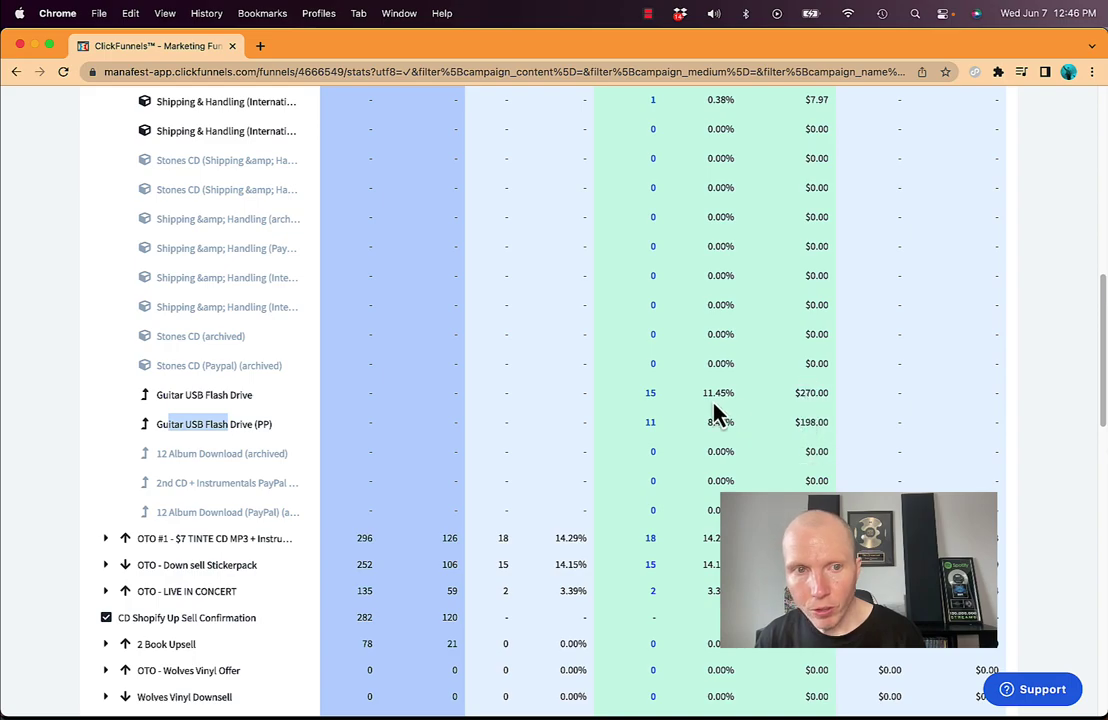
scroll(668, 420, "up", 10)
left_click(106, 390)
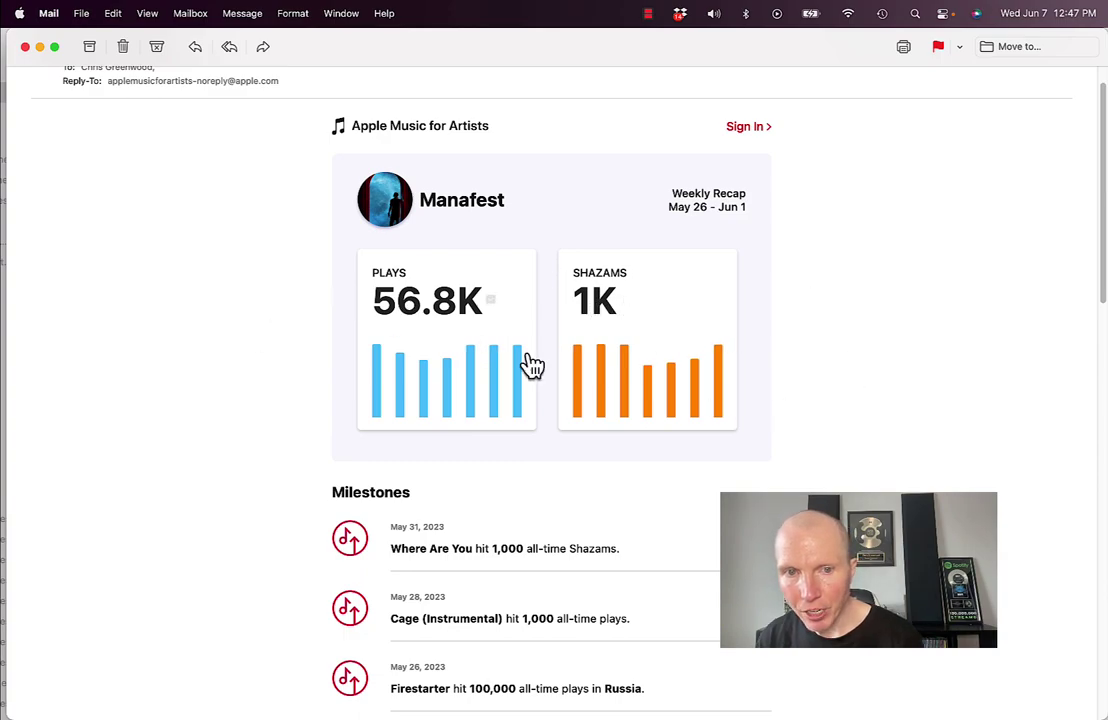
- Examine Manafest's Apple Music for Artists weekly recap email, from plays and milestones down to top cities and most Shazamed songs
scroll(783, 467, "down", 10)
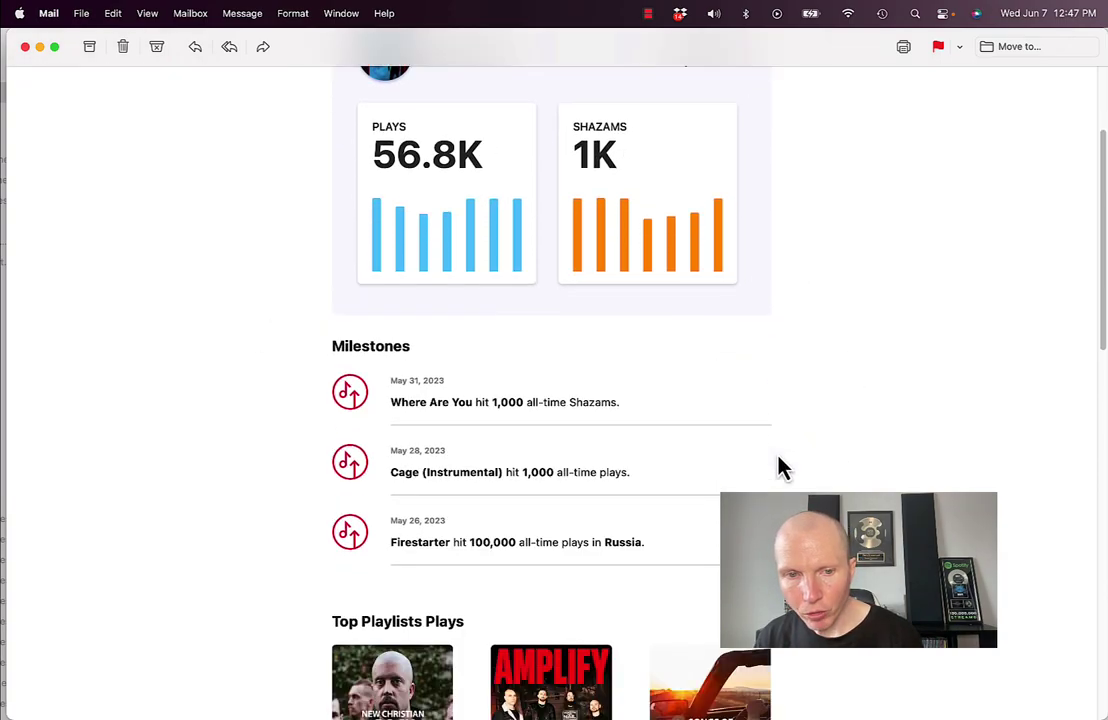
scroll(783, 467, "down", 3)
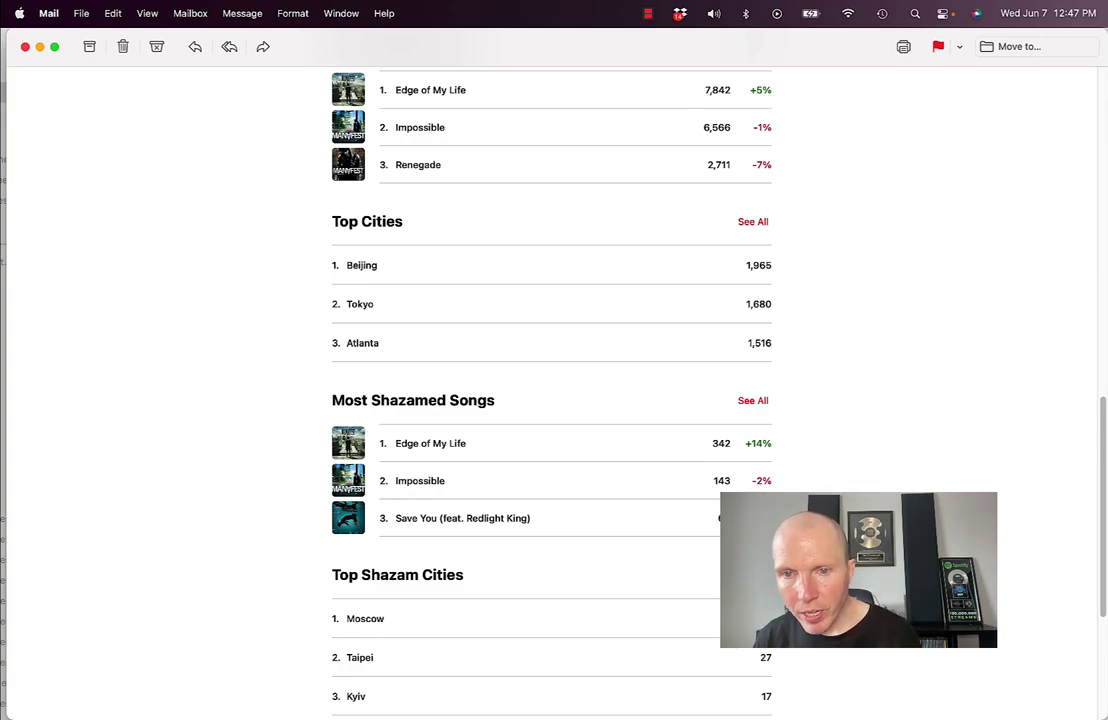
- Switch to Ads Manager in Safari, open the ads of the USA Rock ad set, and briefly play the Save You Wolves CD ad preview
key("super+Tab")
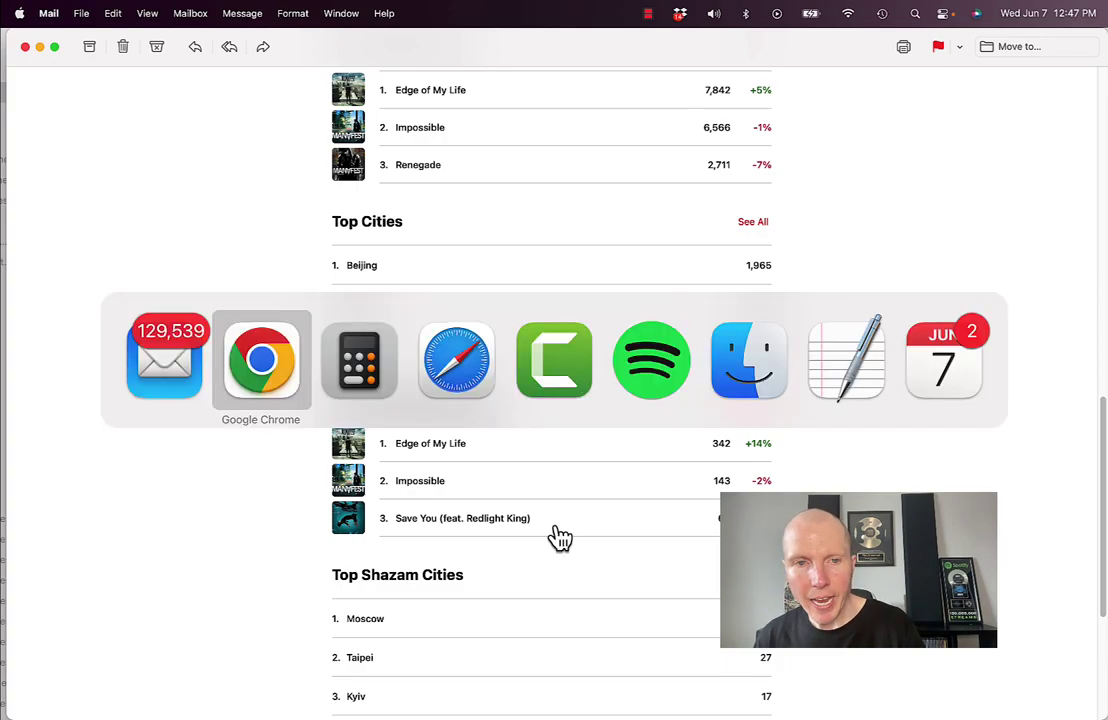
key("Tab")
key("Tab")
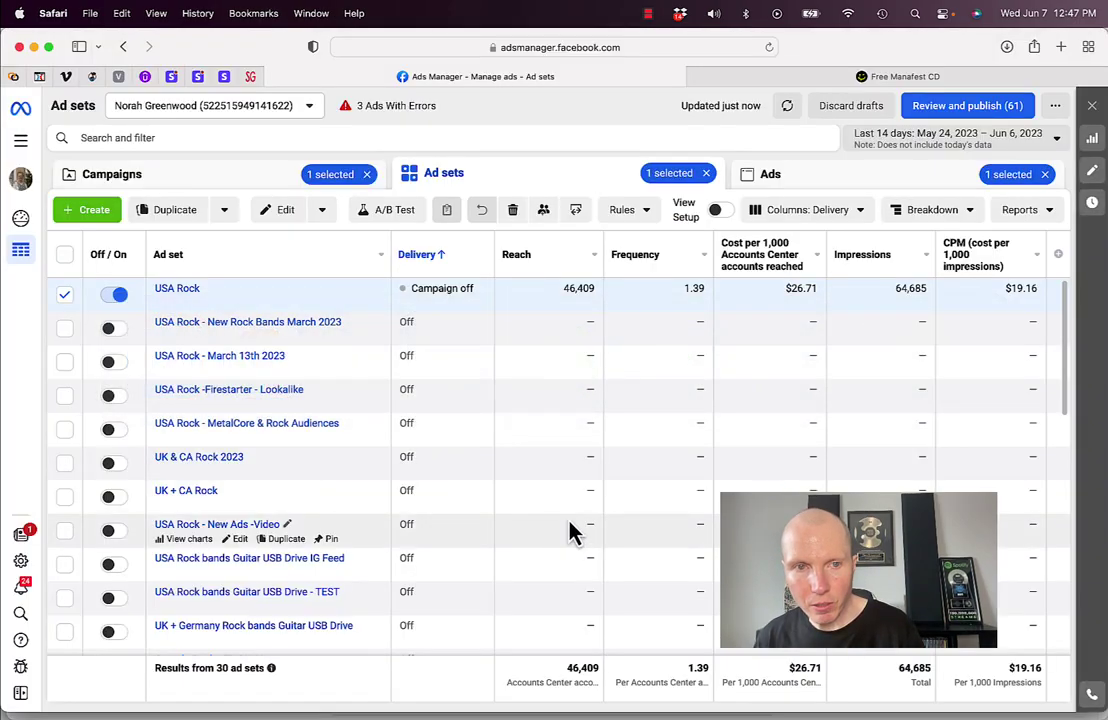
left_click(186, 290)
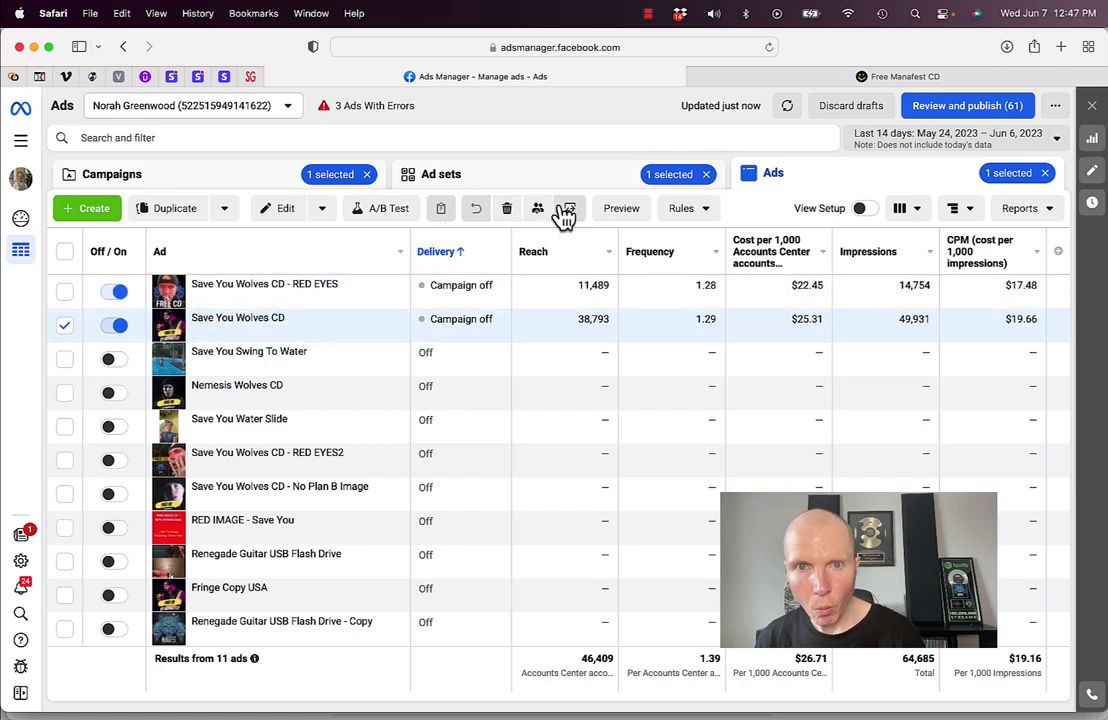
left_click(618, 209)
left_click(465, 388)
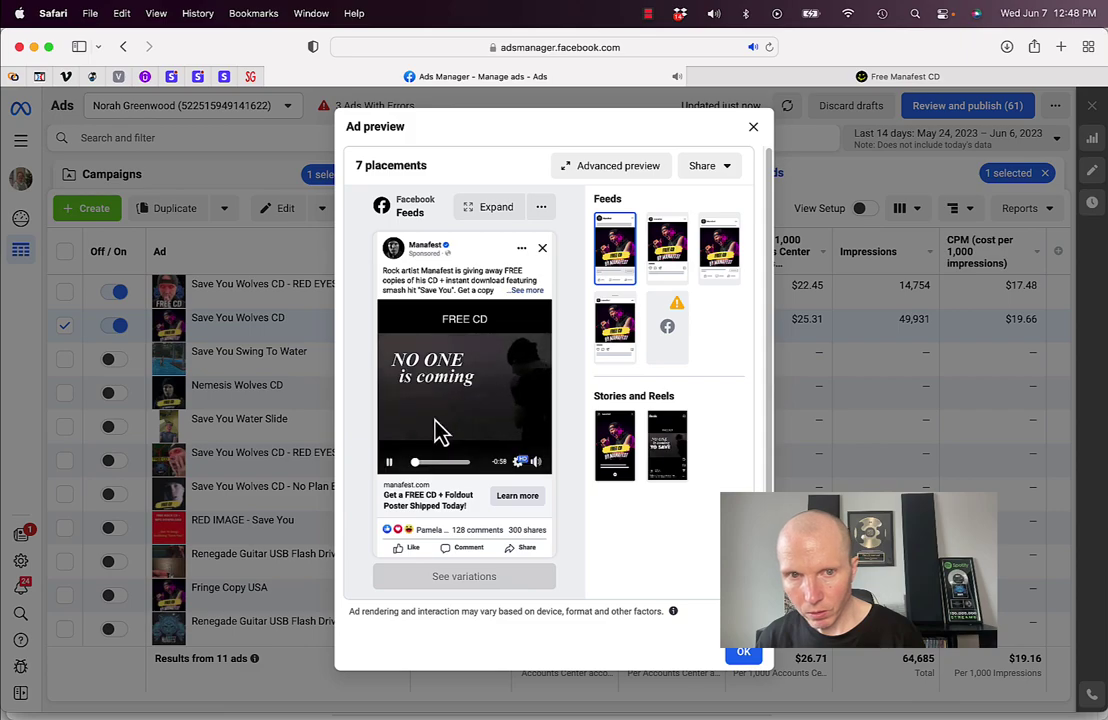
left_click(390, 465)
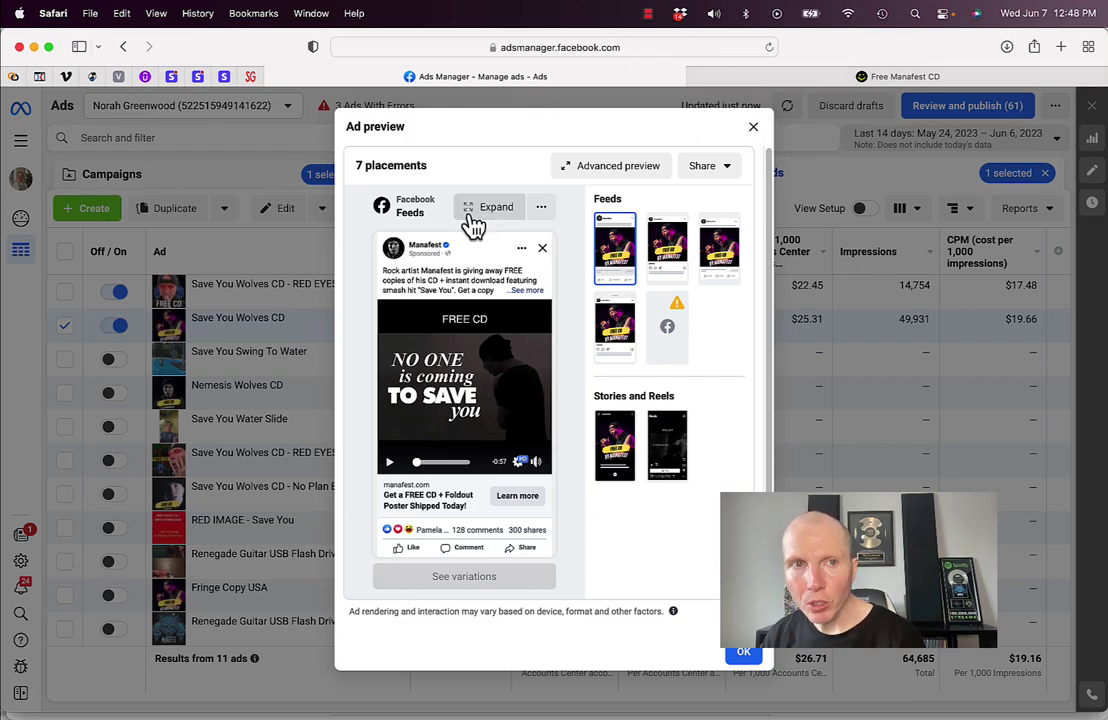
- Recheck the most Shazamed songs in the Mail recap, return to Ads Manager in Safari and close the ad preview
key("super+Tab")
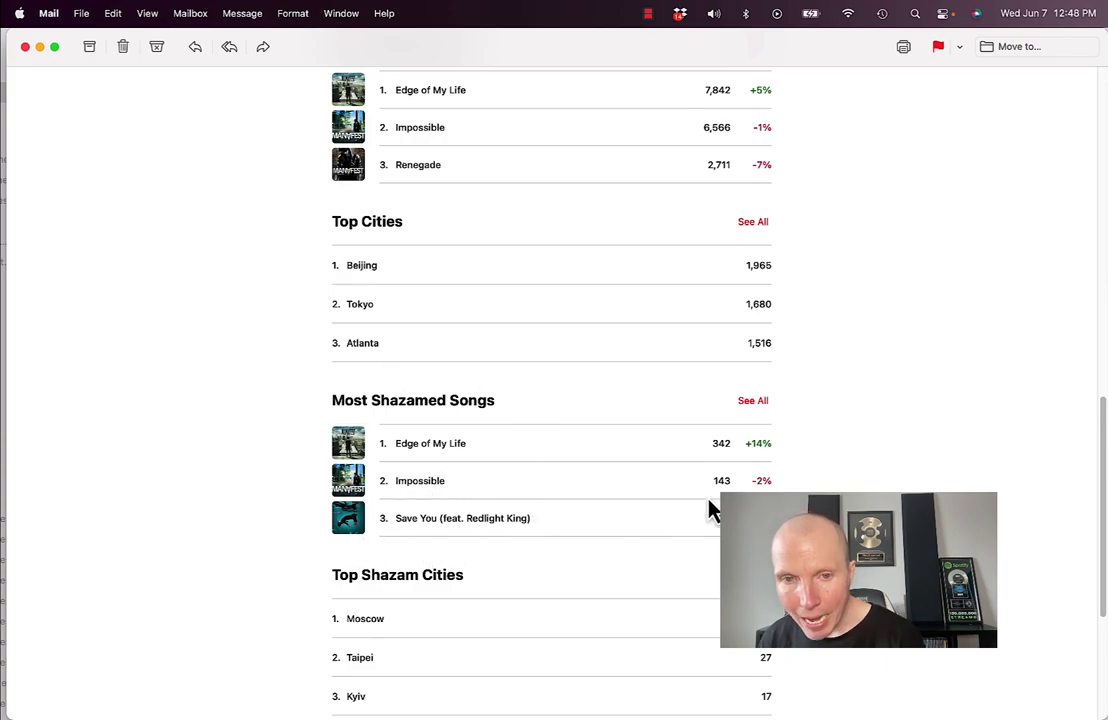
key("super+Tab")
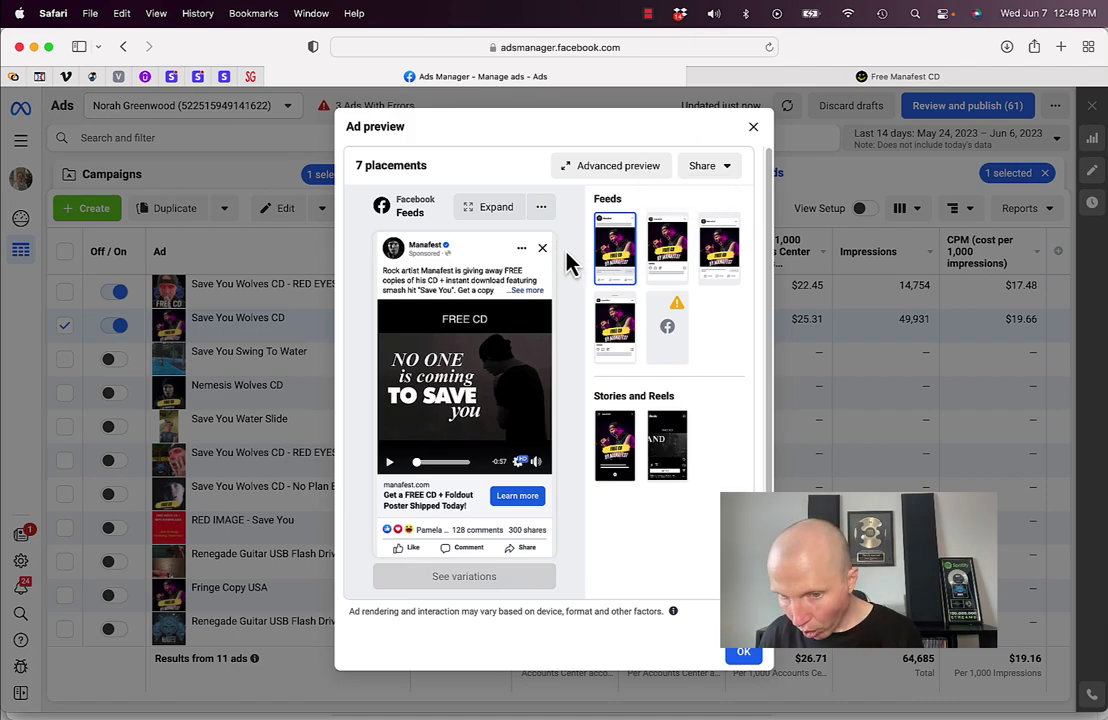
left_click(754, 128)
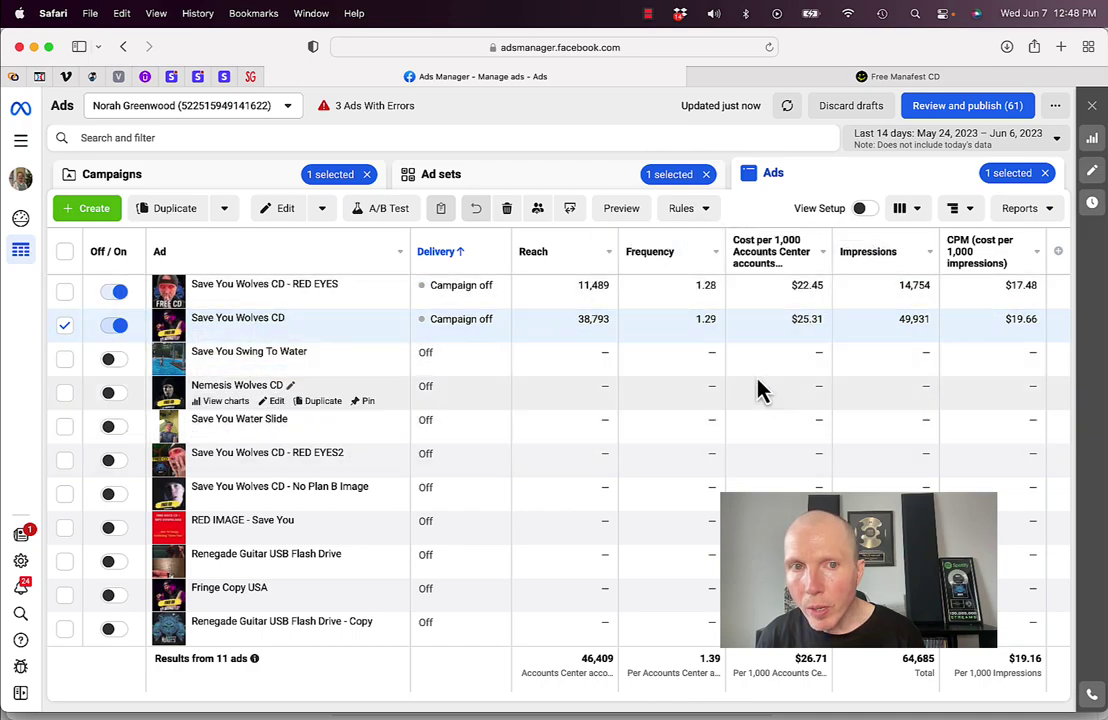
- View the top of the Free Manafest CD order page, then open 10xyourfanbase.com in a new browser tab
left_click(770, 78)
scroll(318, 380, "up", 5)
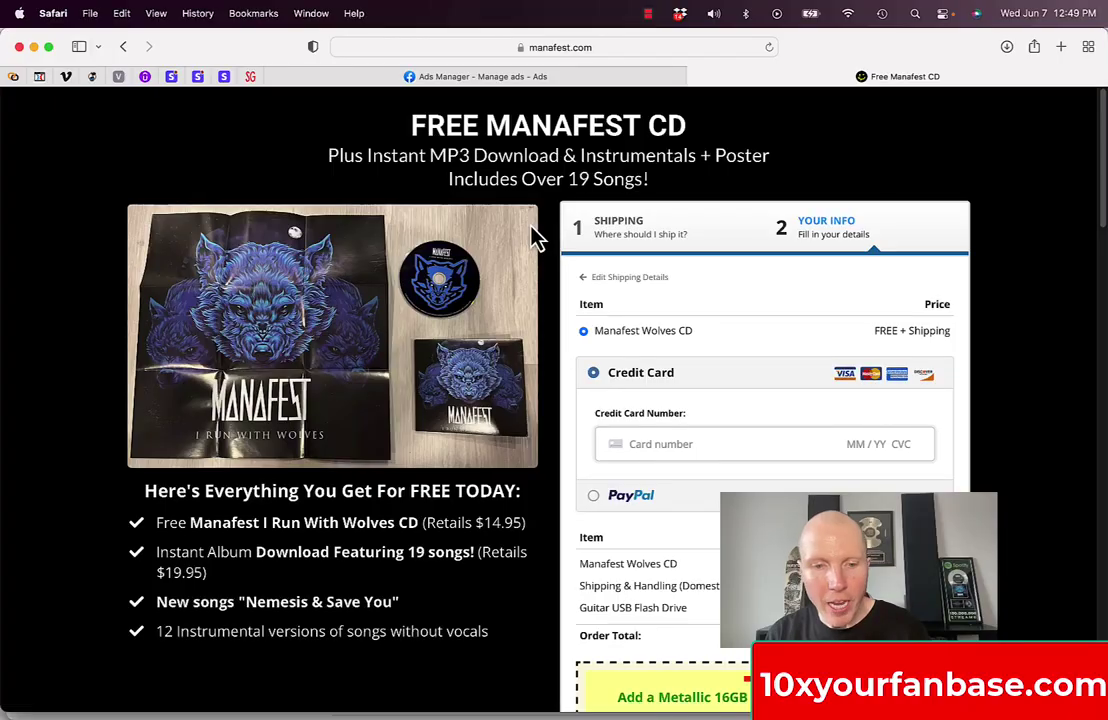
key("super+t")
type("10xyourfanbase.com")
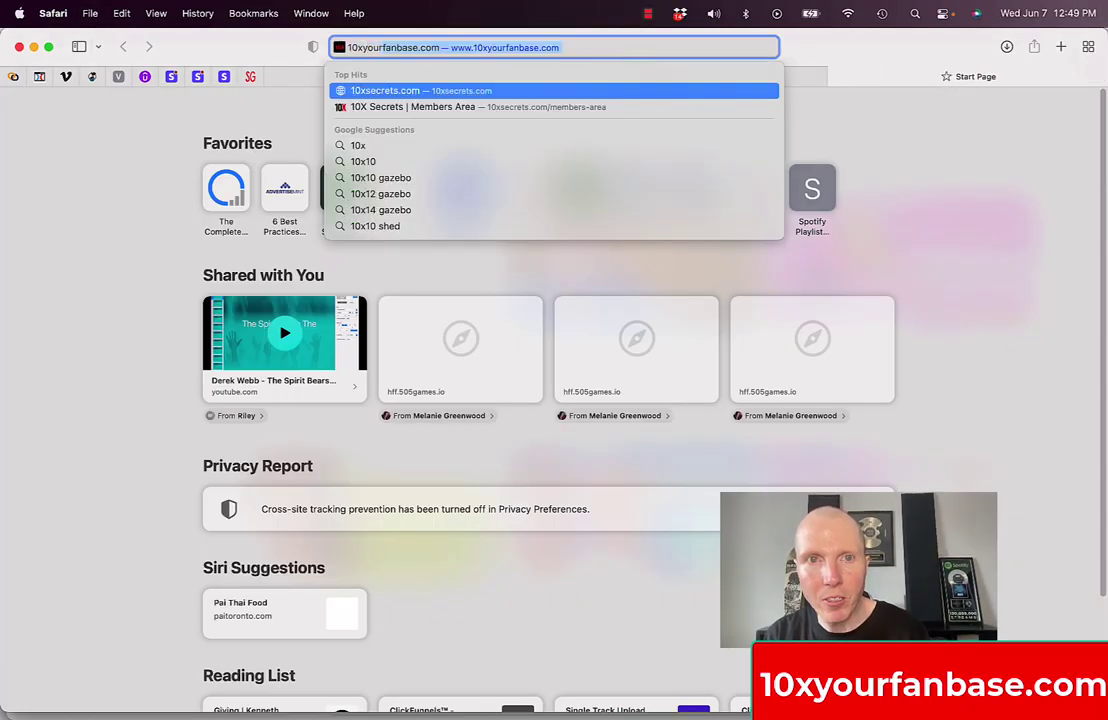
key("Return")
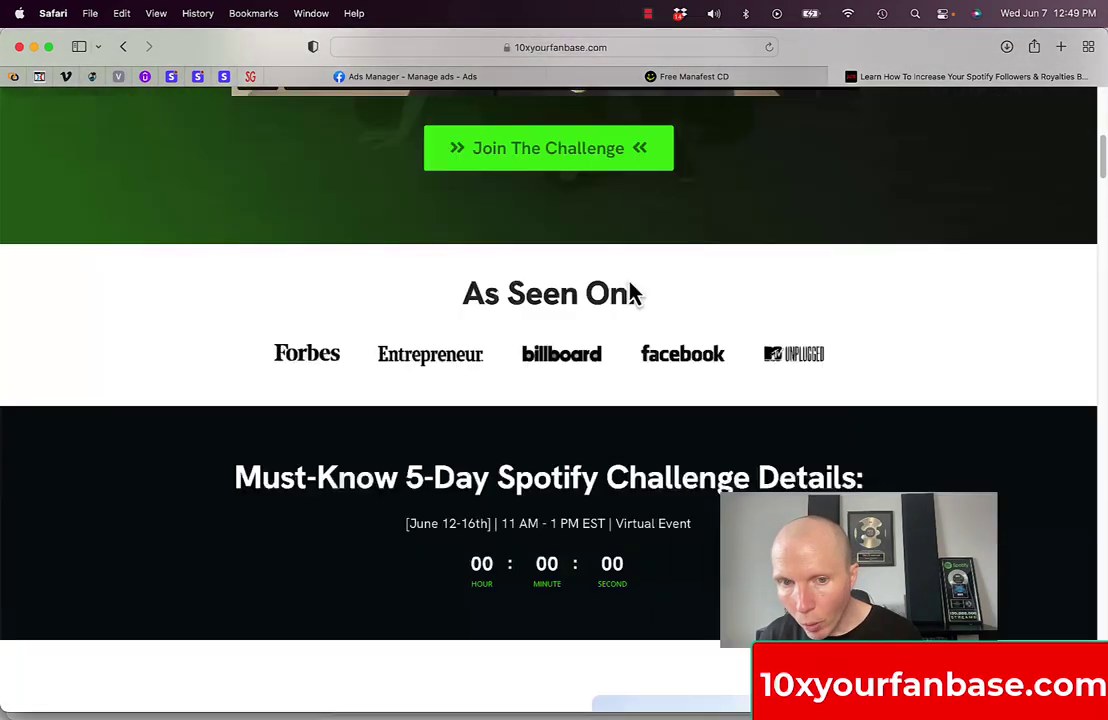
- Look through the 5-Day Spotify Challenge page, covering the event details, the You'll Discover list and the past challengers' videos
scroll(546, 345, "down", 6)
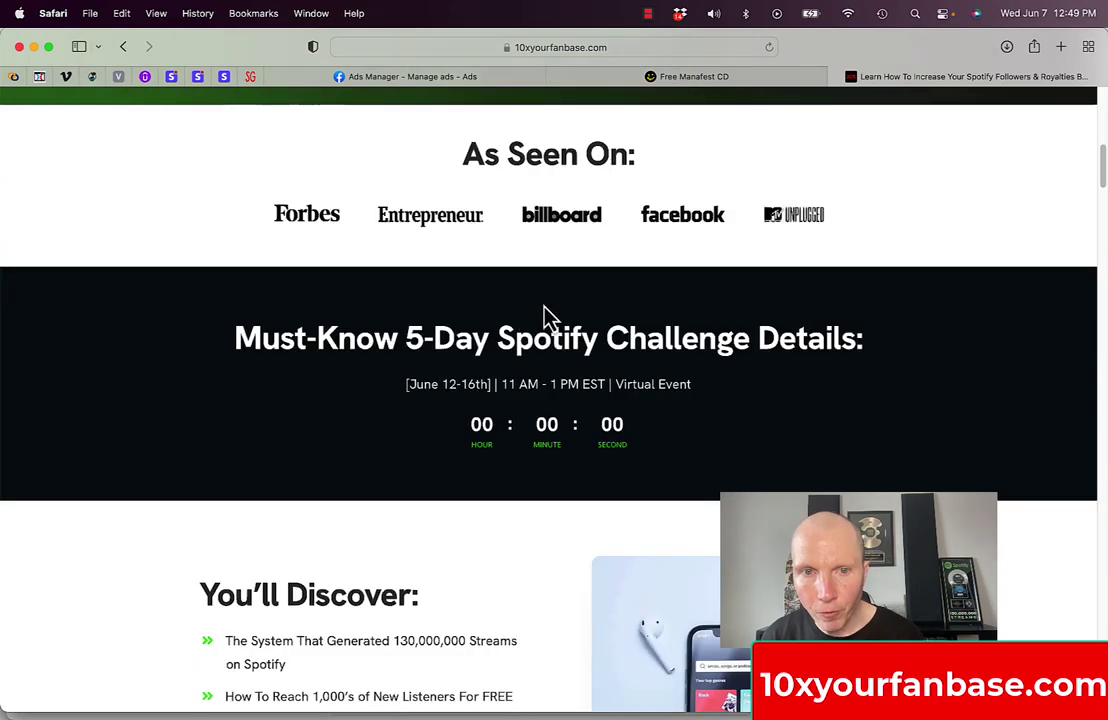
scroll(454, 305, "down", 10)
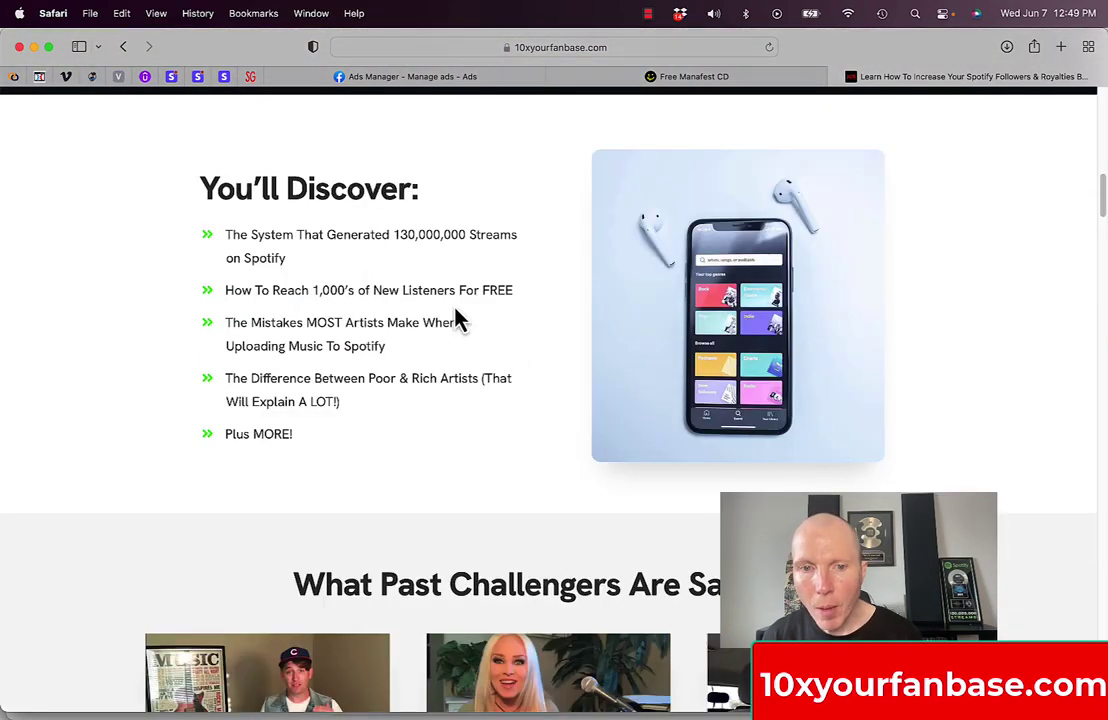
scroll(752, 371, "down", 10)
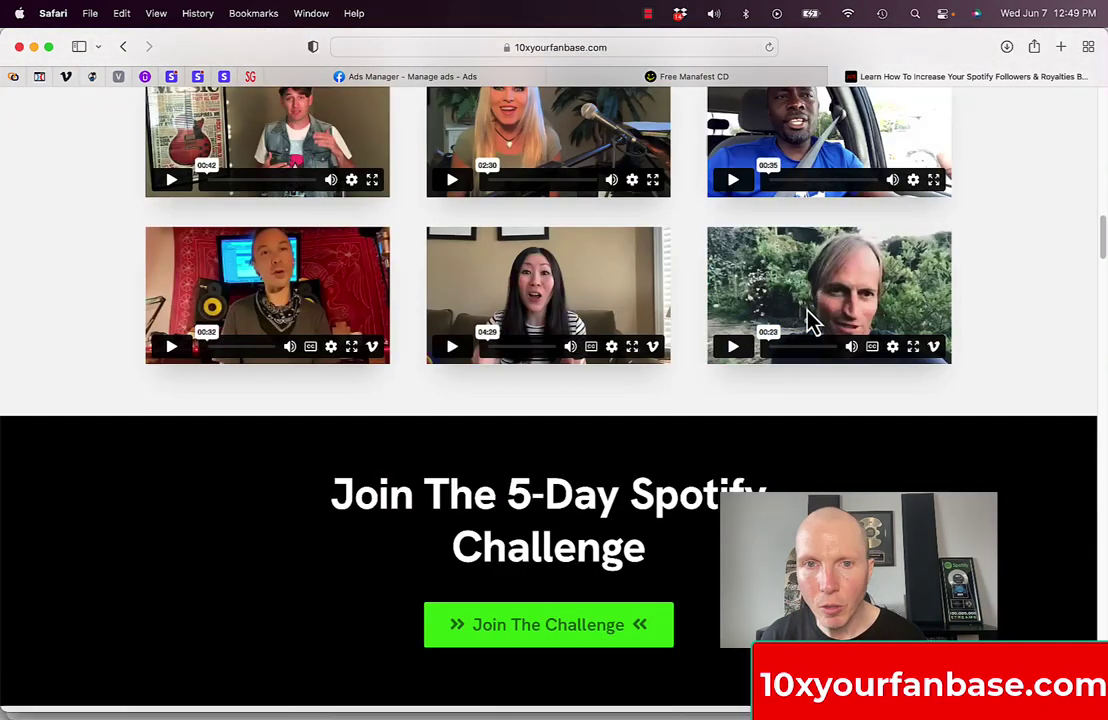
scroll(709, 332, "down", 5)
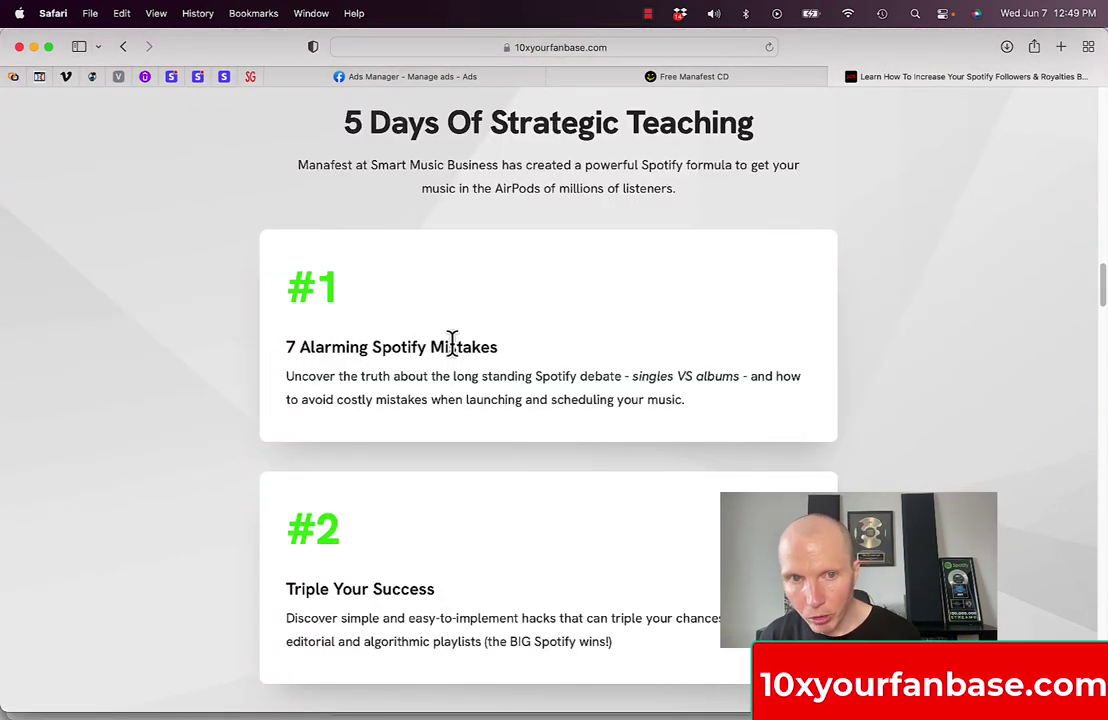
- Examine the five daily lesson topics on the challenge page, highlighting Triple Your Success, 10X Streams At No Cost and The Dirty Truth About Royalties
scroll(460, 388, "down", 2)
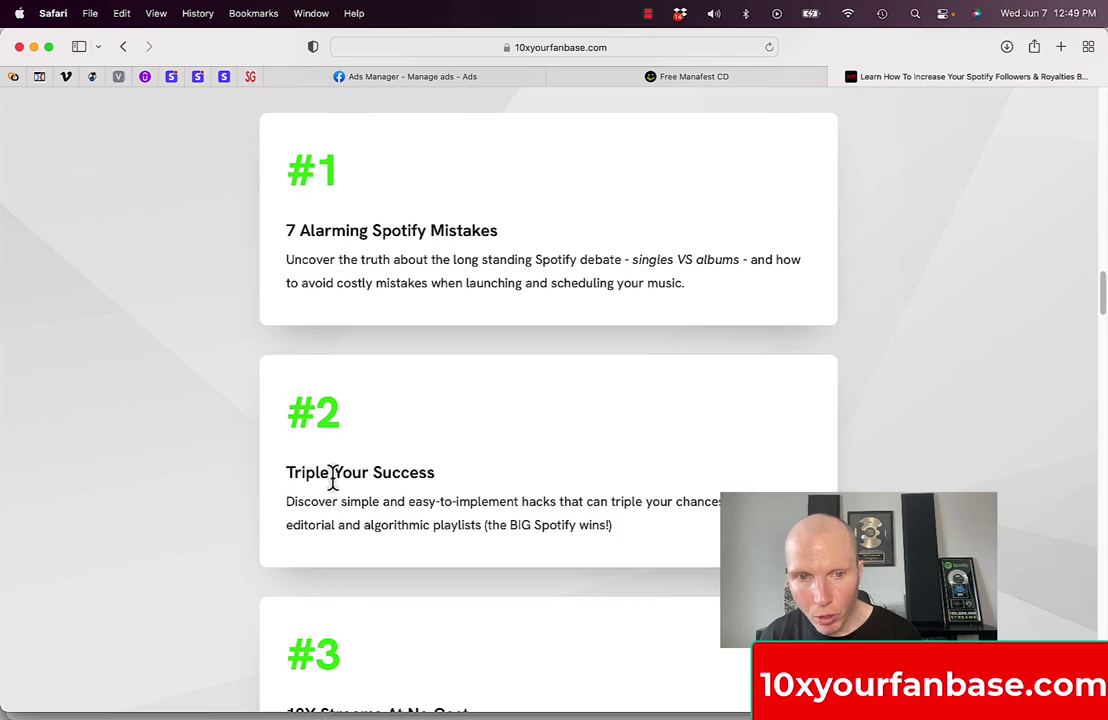
left_click_drag(305, 474, 438, 474)
scroll(455, 371, "down", 3)
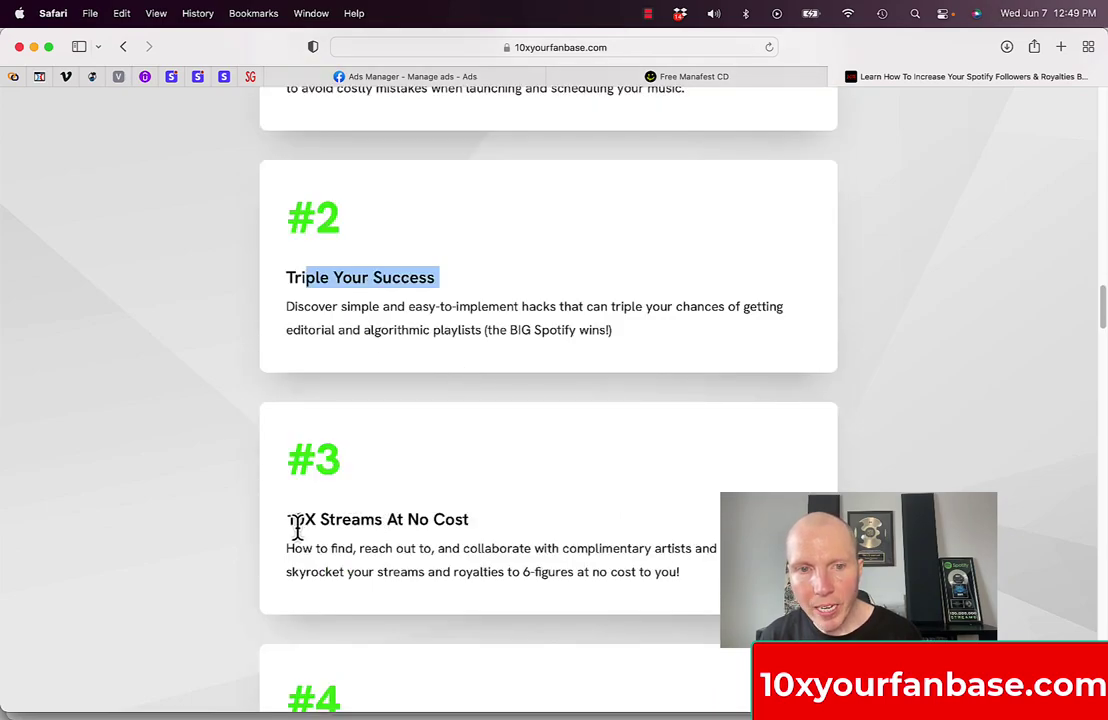
left_click_drag(286, 527, 430, 525)
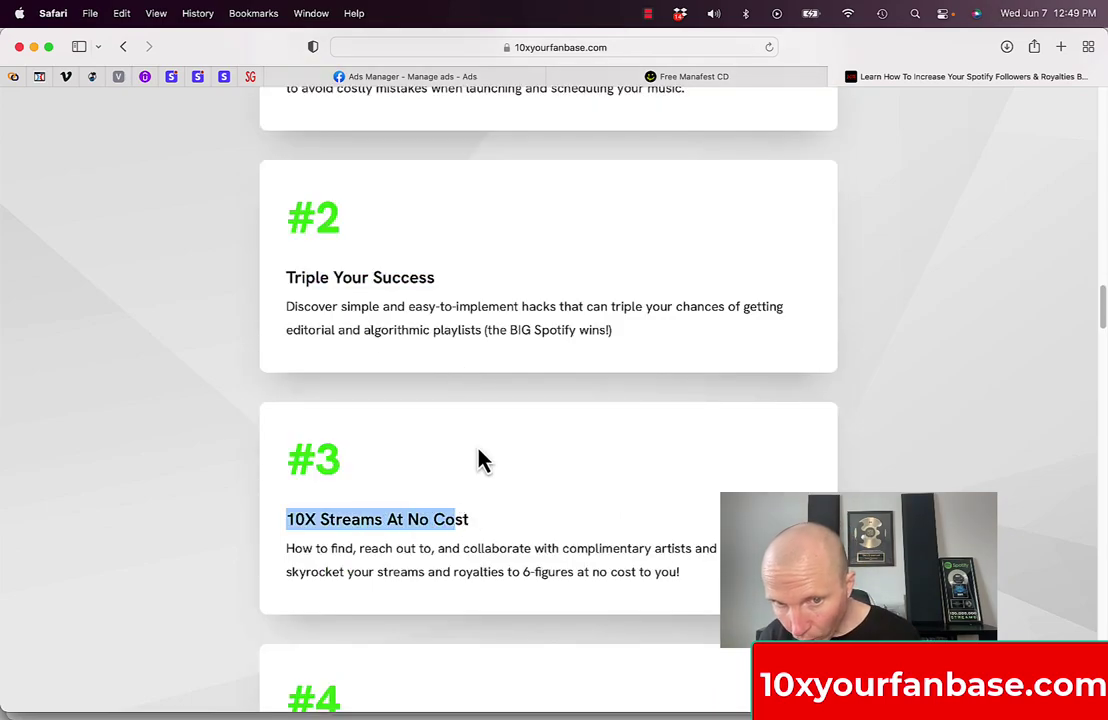
scroll(478, 455, "down", 2)
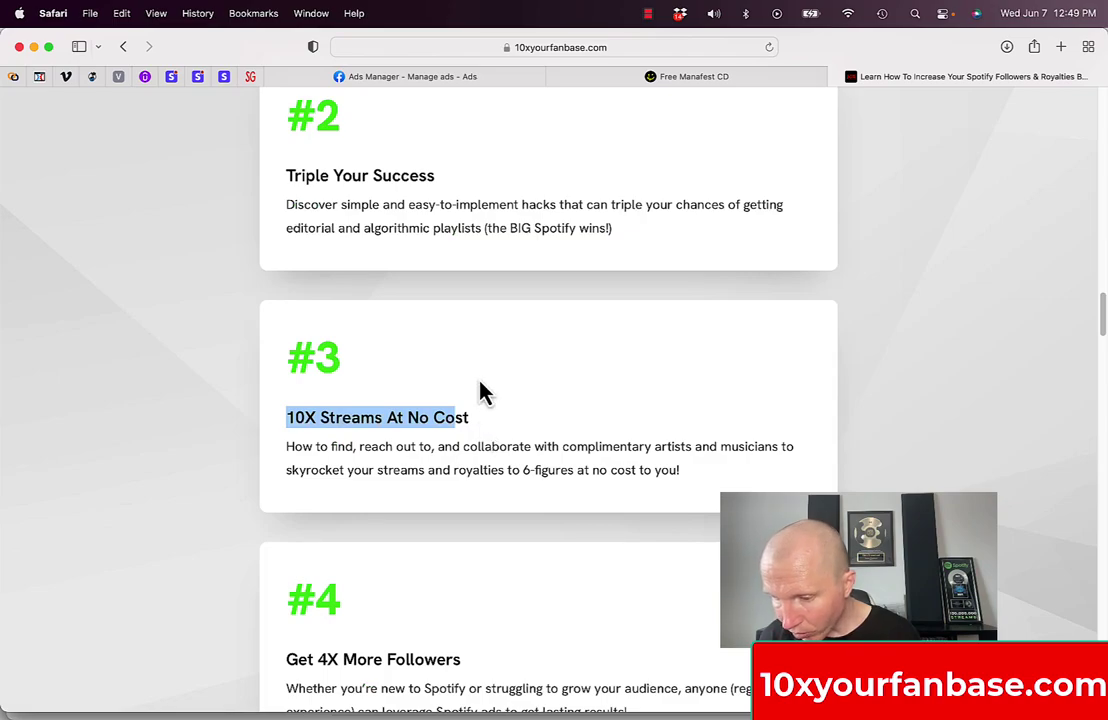
scroll(480, 392, "down", 2)
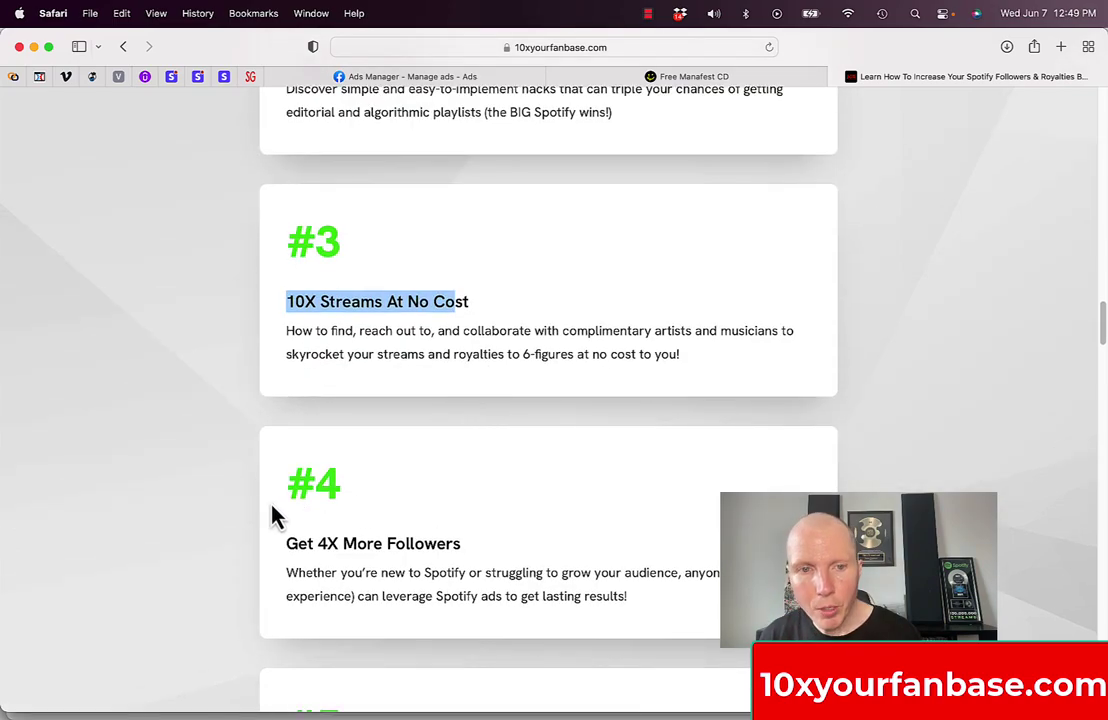
scroll(462, 440, "down", 5)
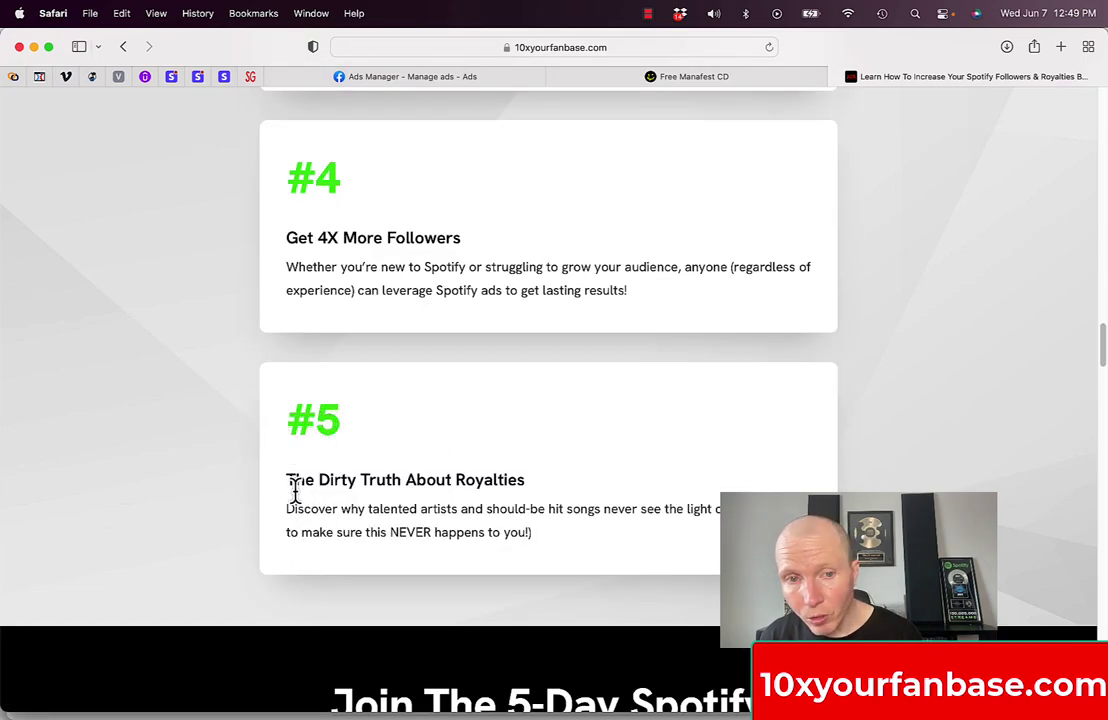
left_click_drag(287, 481, 367, 509)
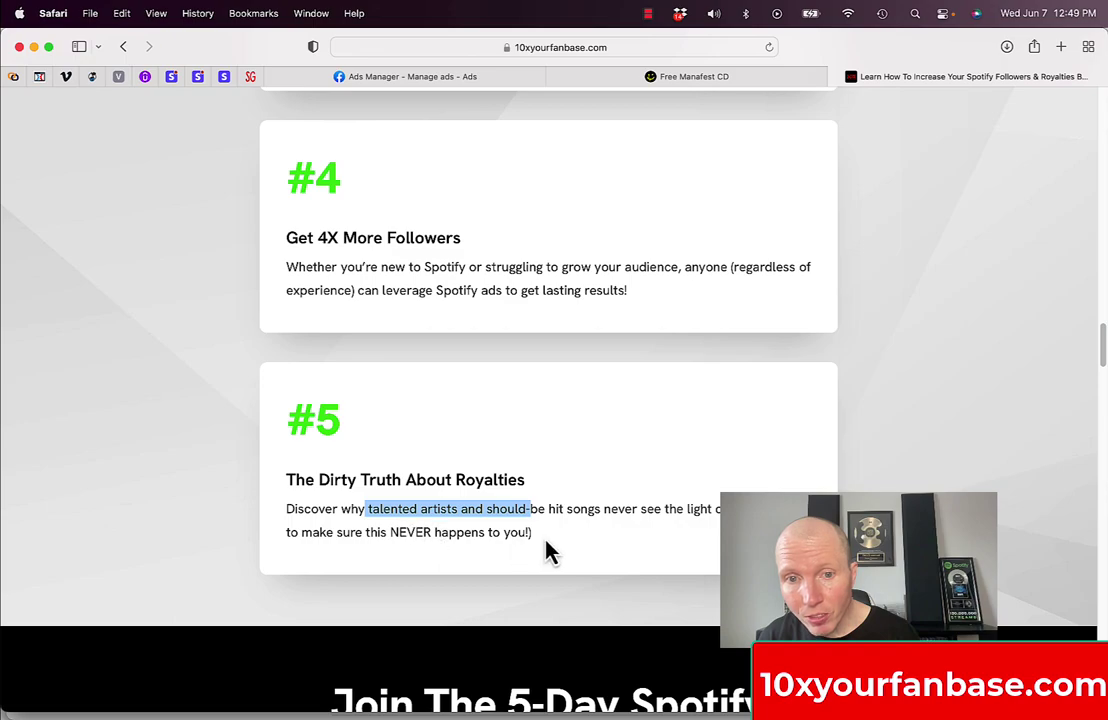
left_click_drag(532, 532, 247, 477)
left_click(503, 478)
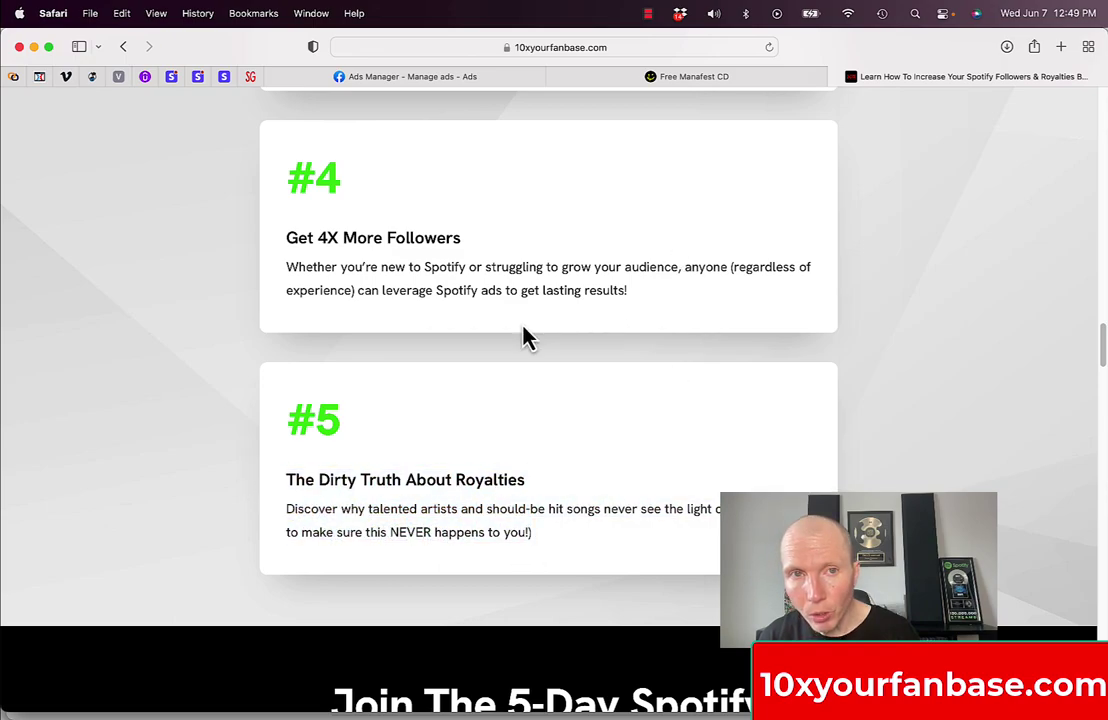